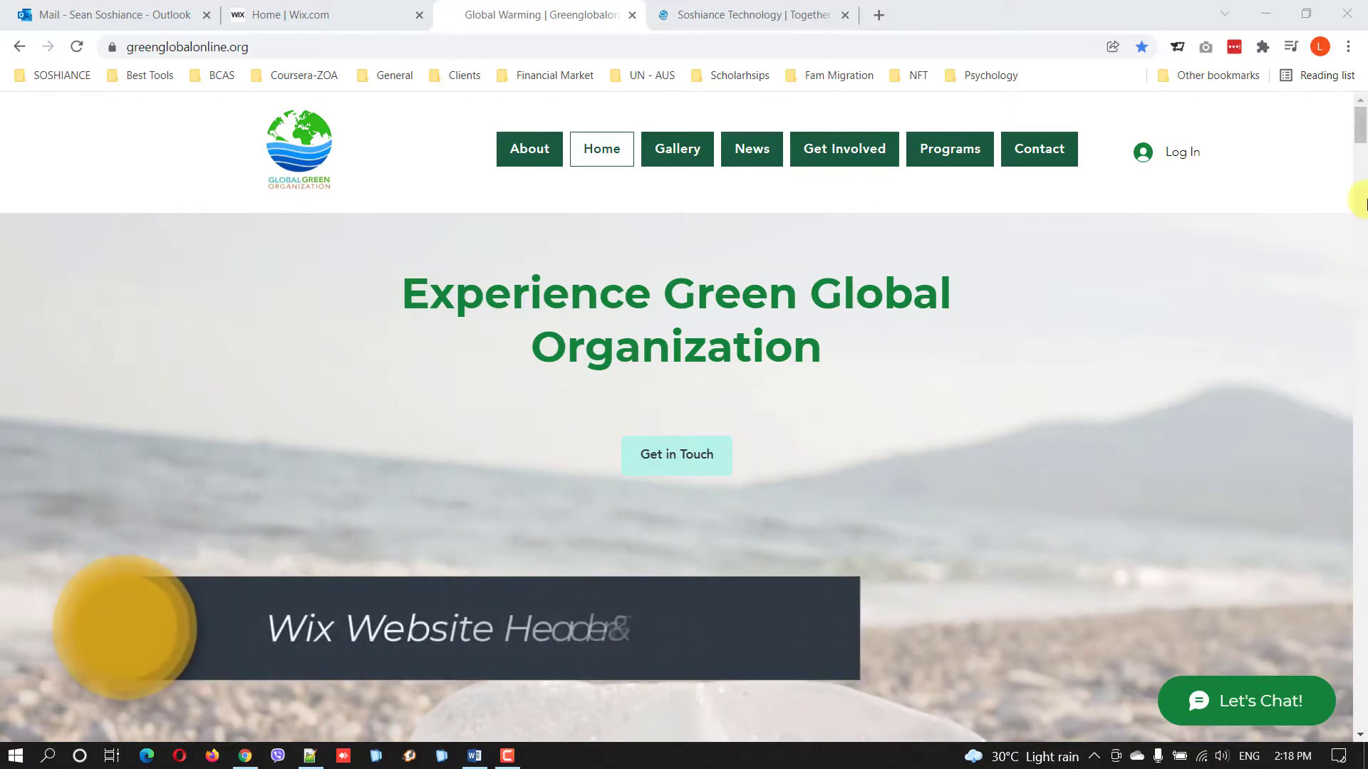
Step: Open the site for editing and move the hero strip down to make room under the header
drag(1362, 132, 1346, 107)
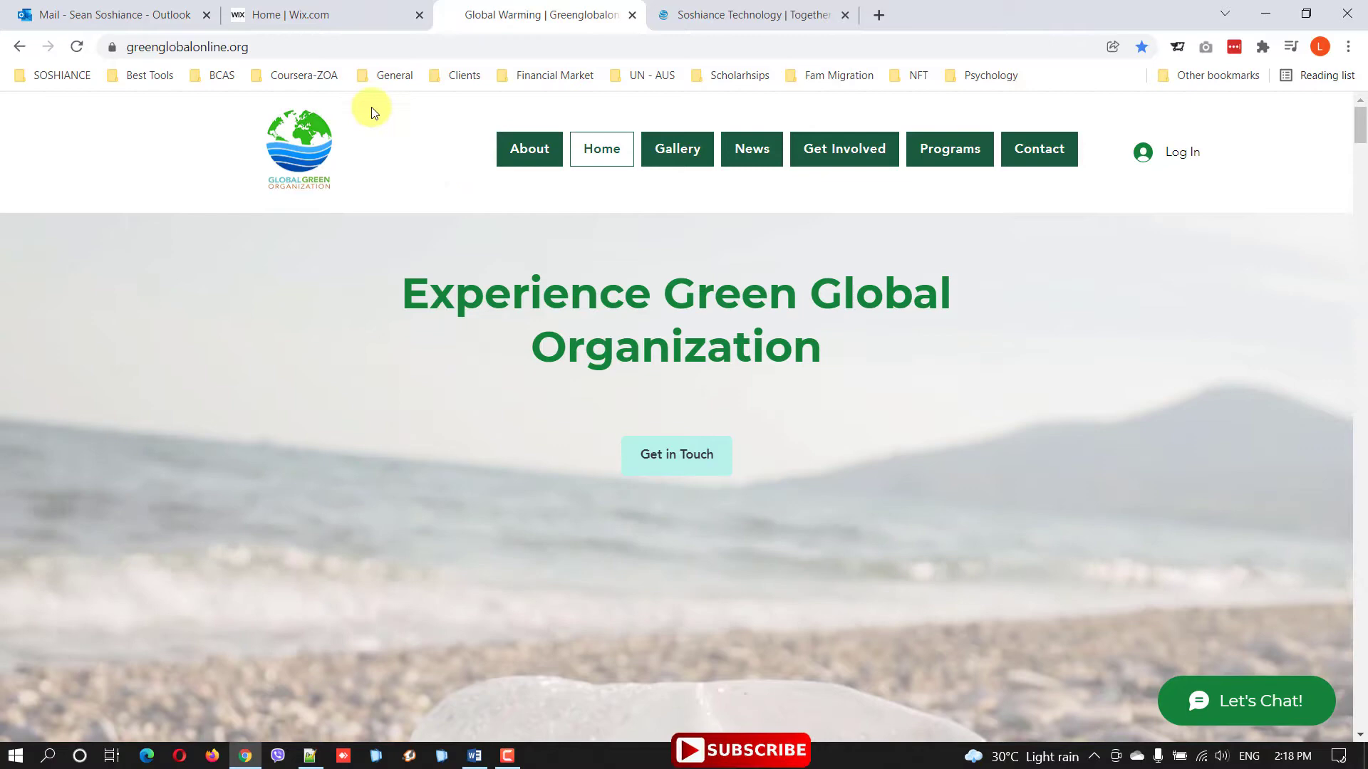
click(320, 7)
click(924, 182)
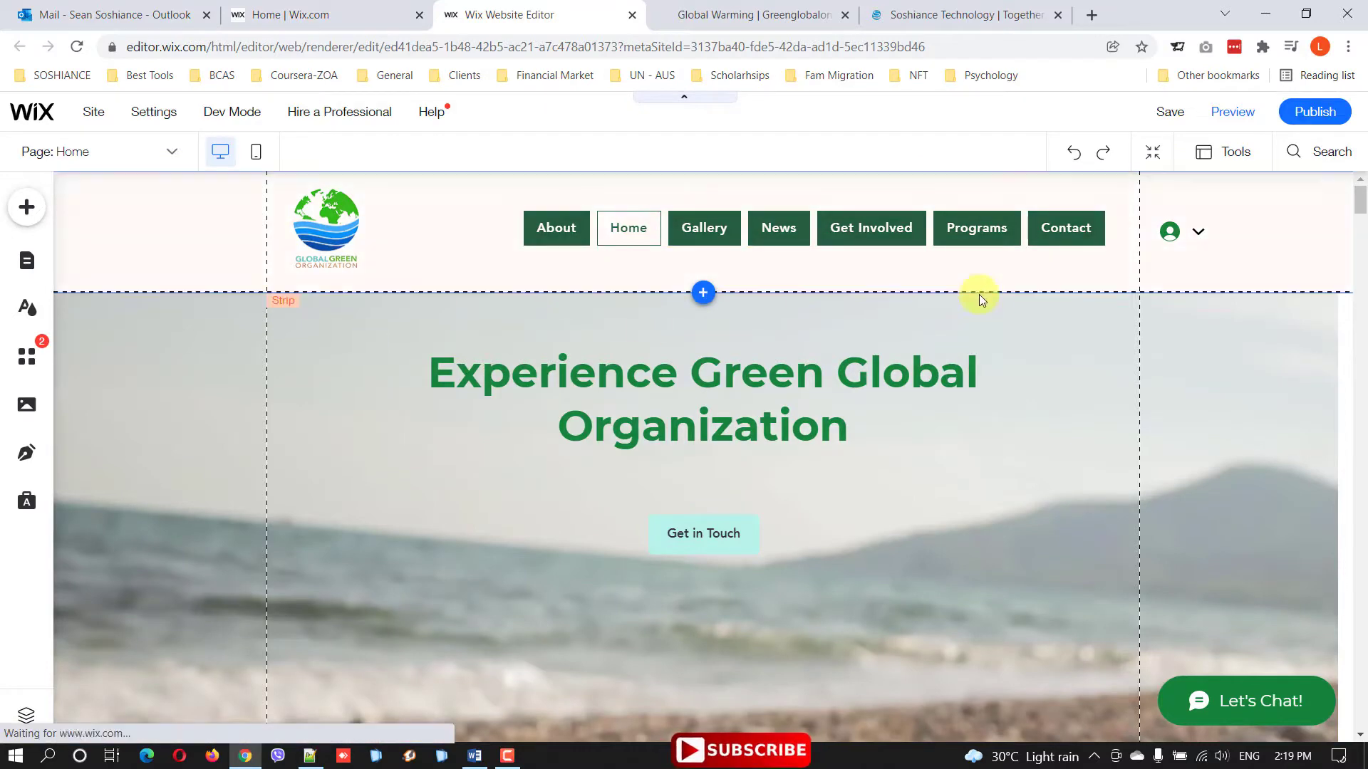
click(824, 325)
drag(710, 357, 654, 360)
click(574, 373)
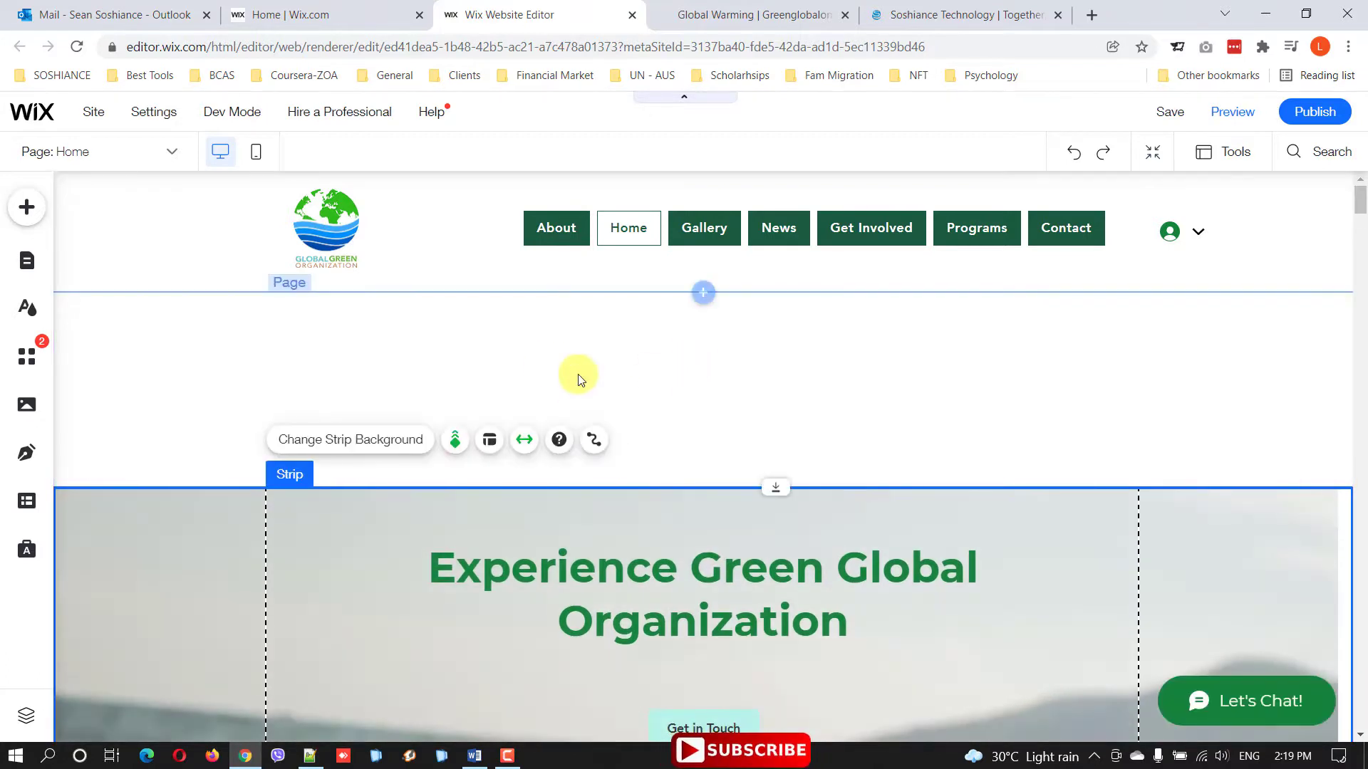
Step: Add a classic white strip below the header, resized to 134 px tall
click(23, 207)
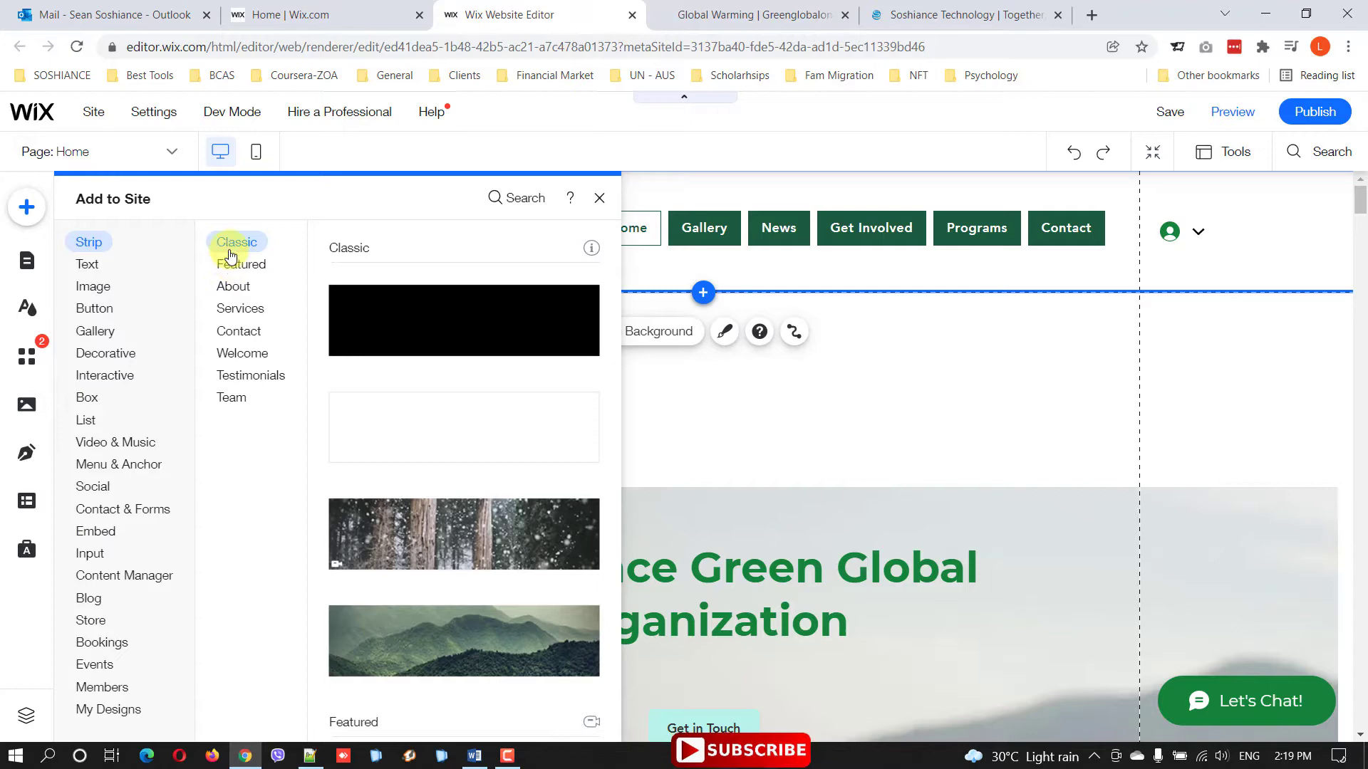
drag(401, 418, 773, 396)
drag(785, 647, 775, 399)
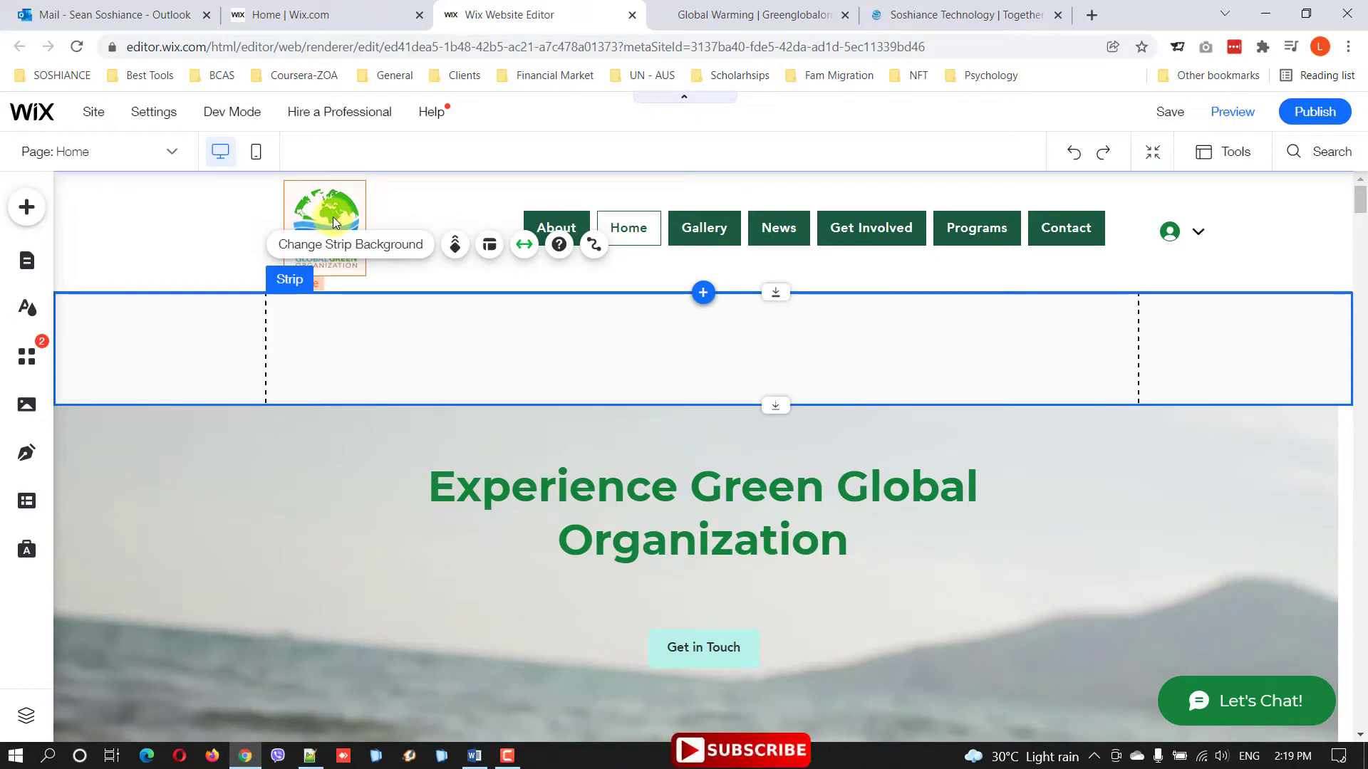
Step: Add Global Green Org.png from My Image Uploads to the new strip, sized 91 × 105
click(21, 213)
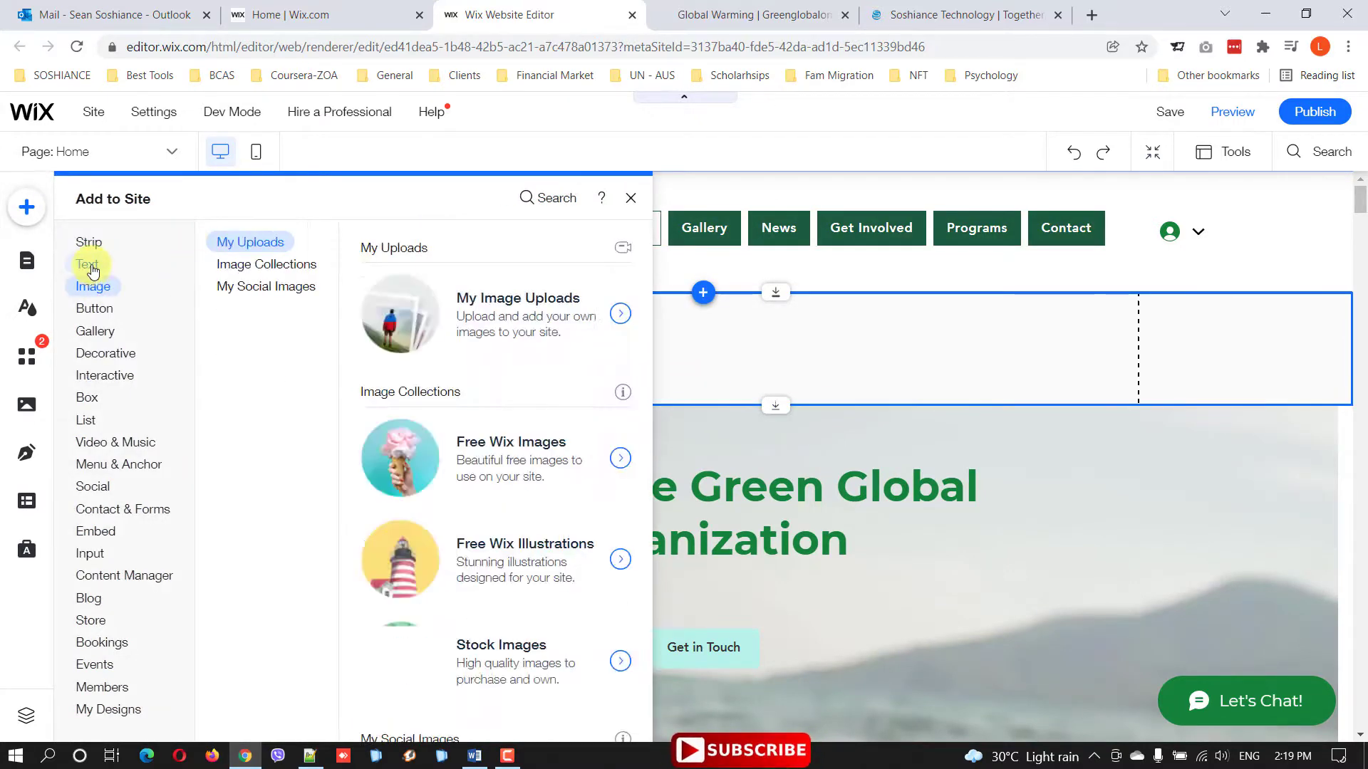
mouse_move(87, 264)
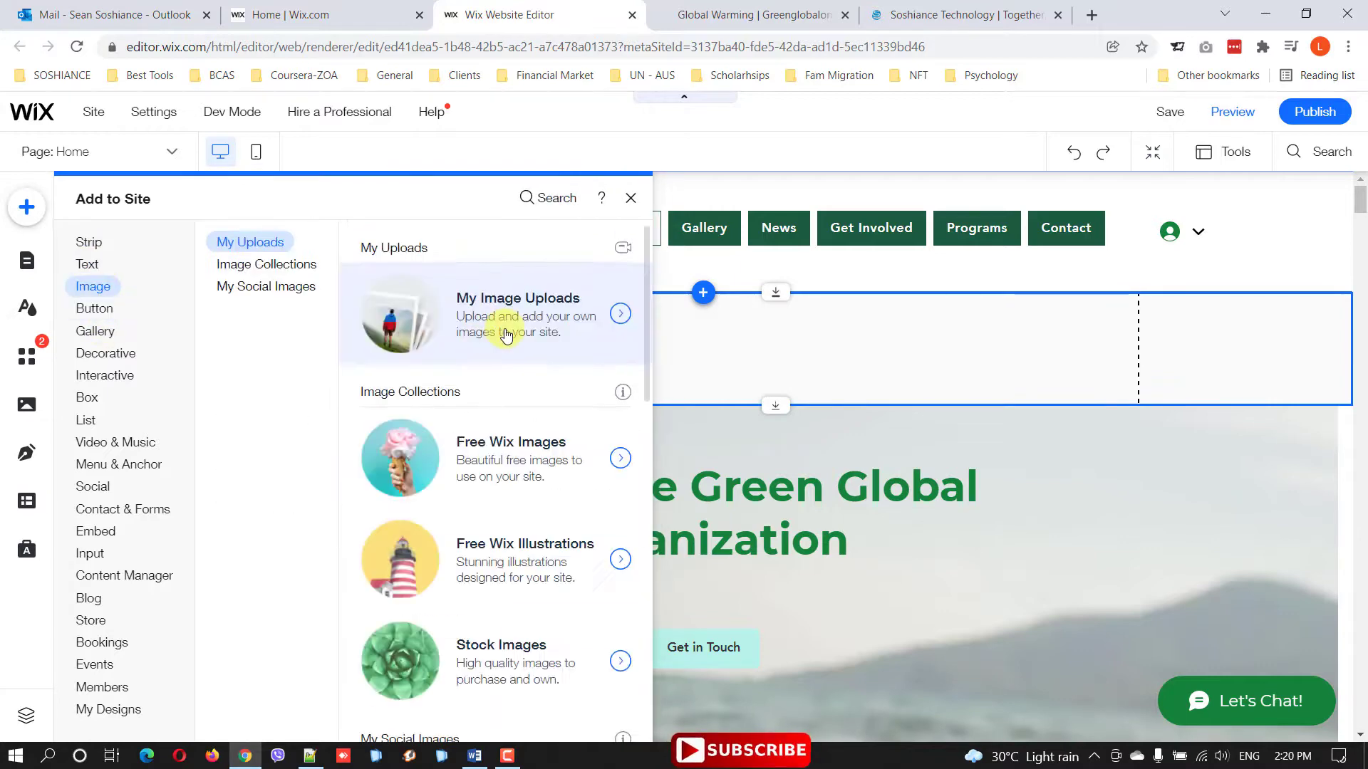
click(502, 328)
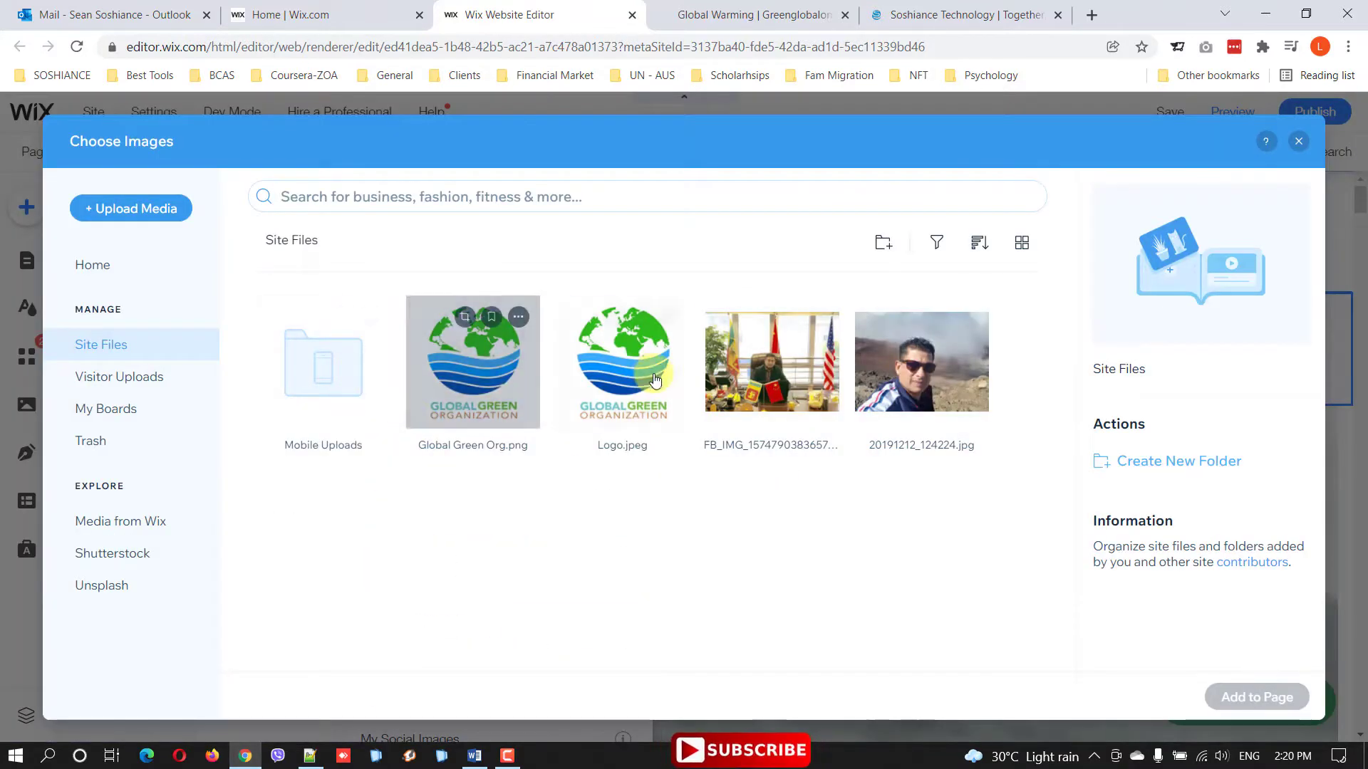
click(473, 363)
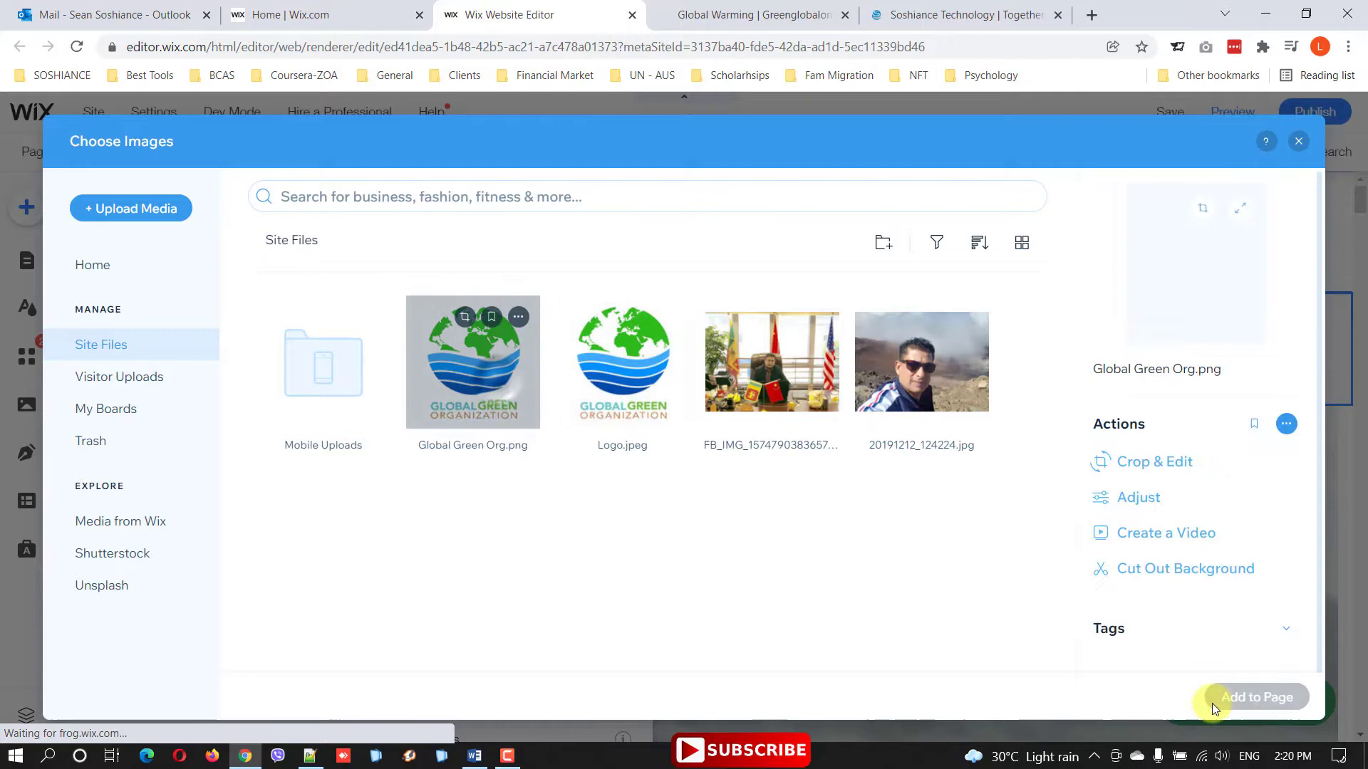
click(1261, 702)
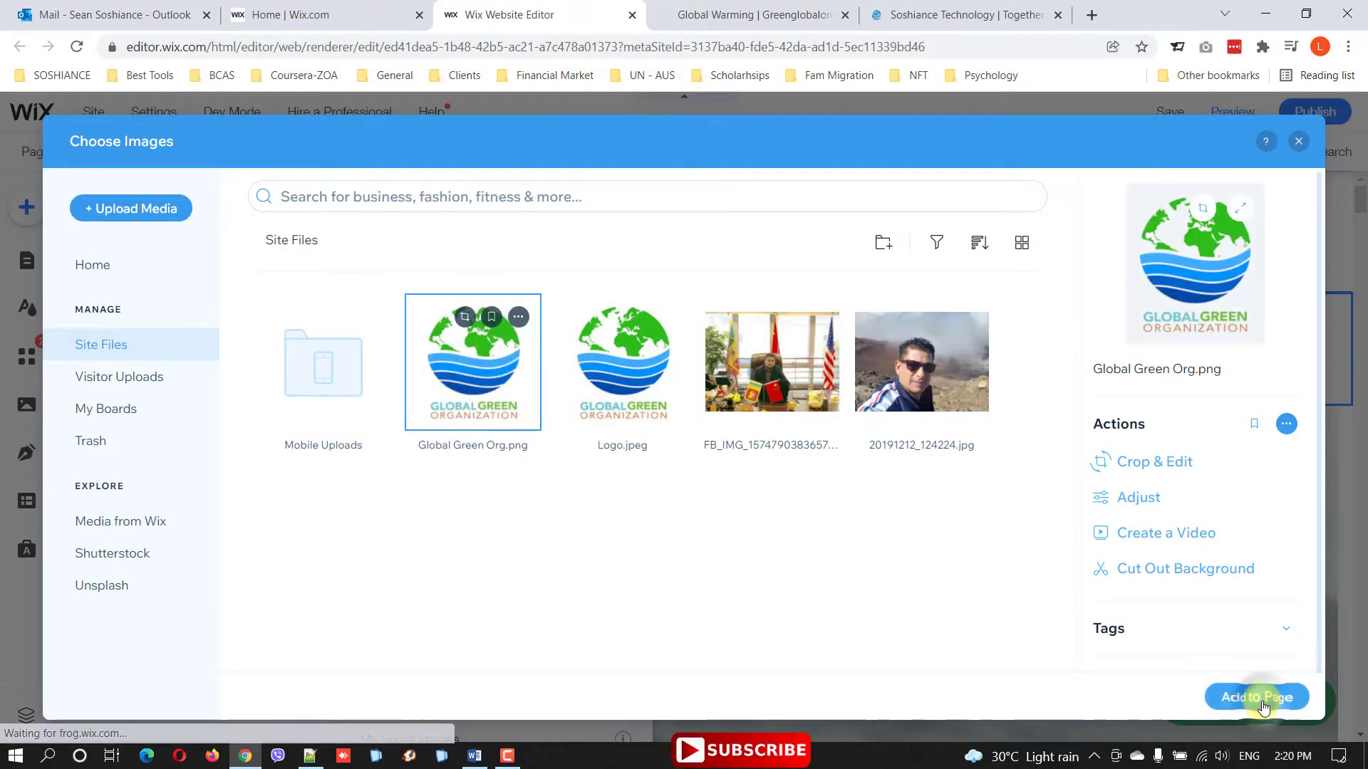
drag(856, 646, 339, 362)
Step: Place the green boxed horizontal menu preset in the new strip beside the logo
click(27, 209)
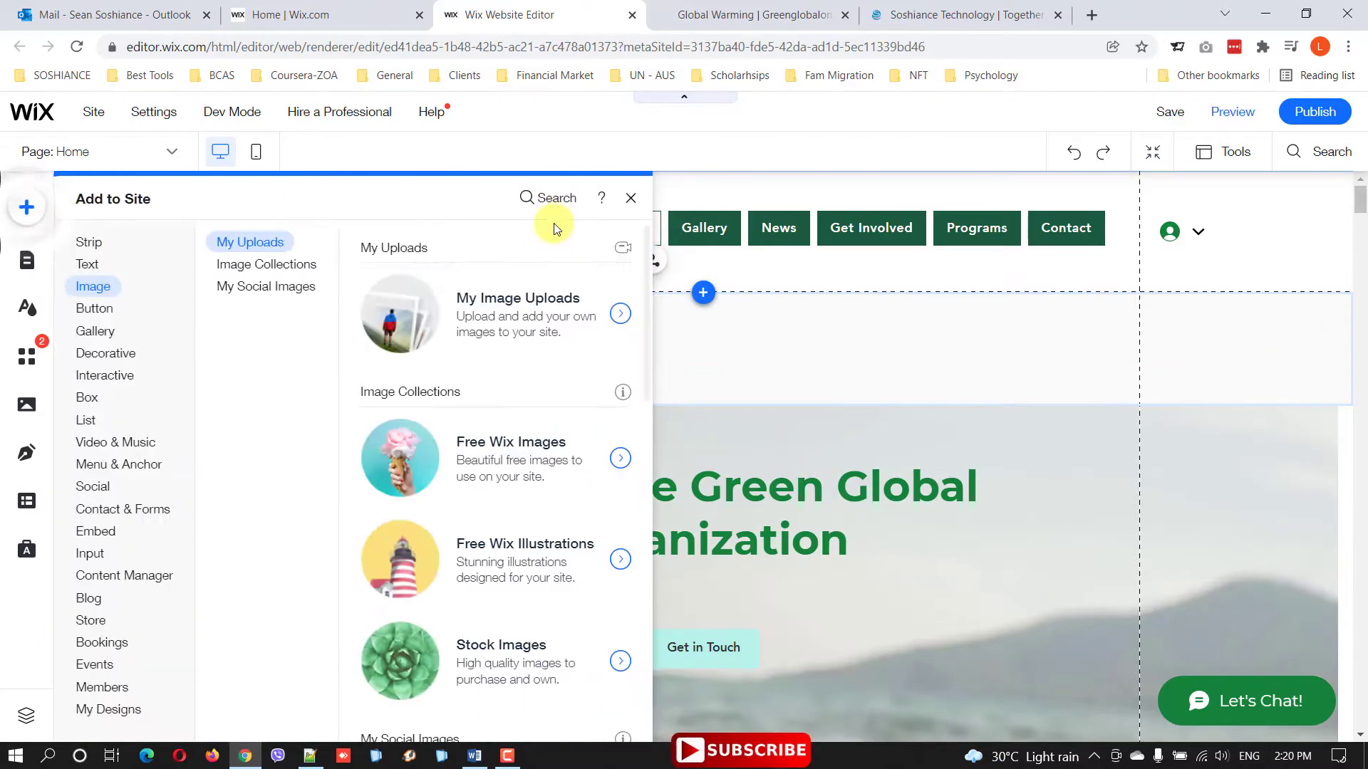
click(148, 464)
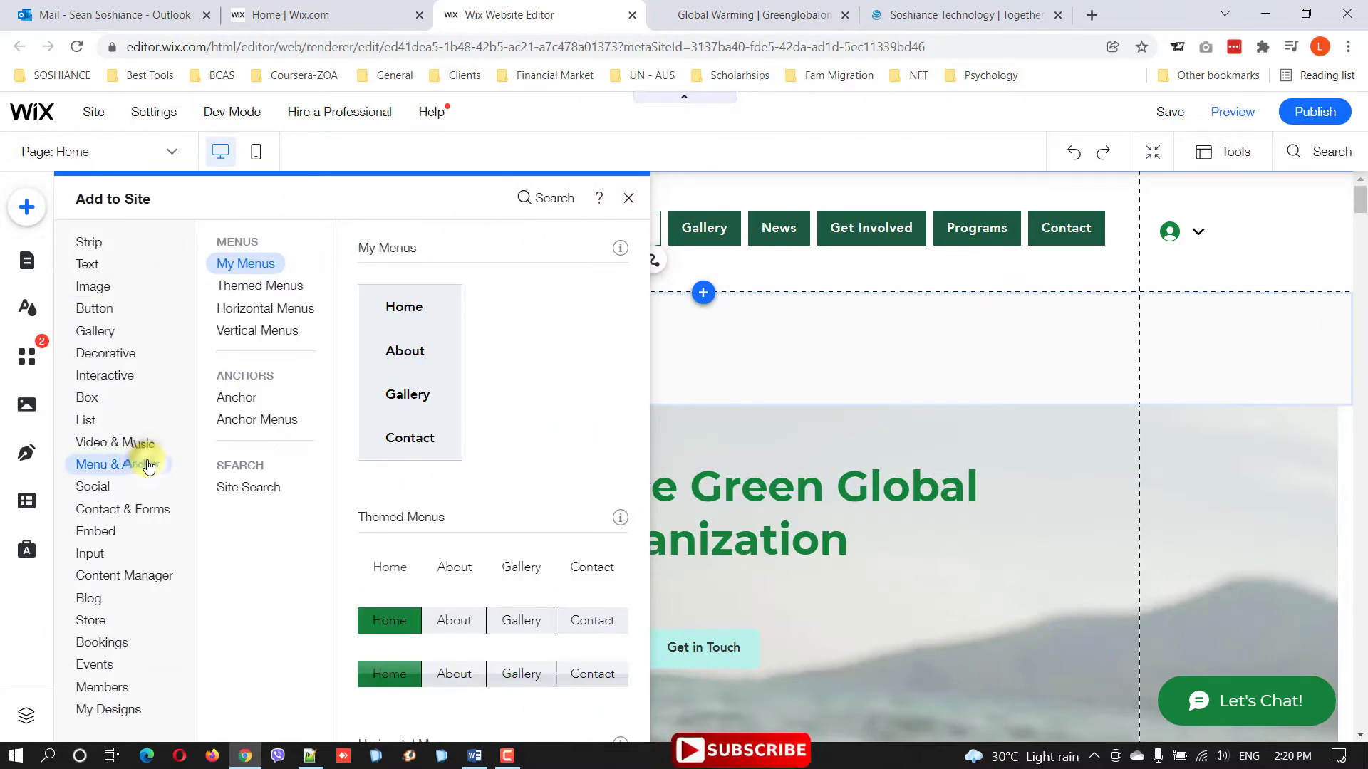
scroll(513, 556, down, 3)
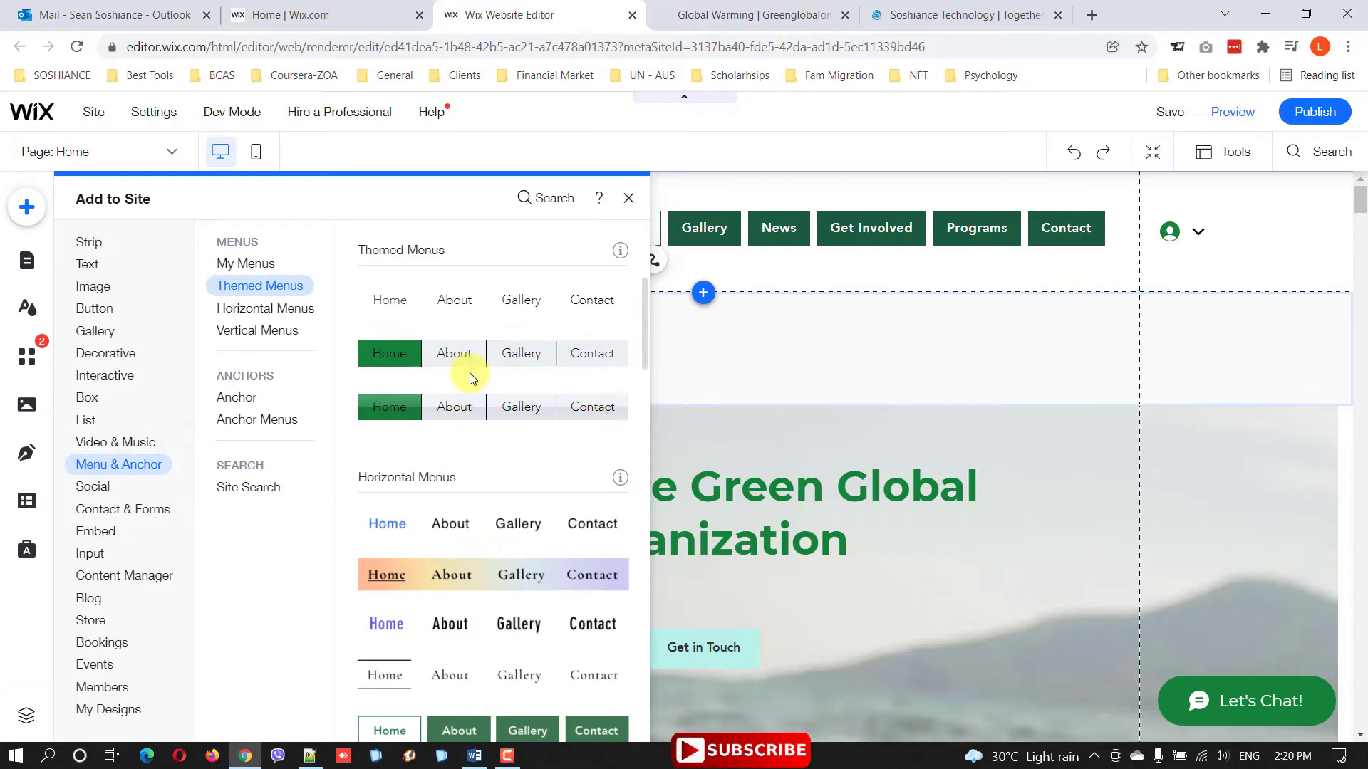
scroll(475, 383, down, 5)
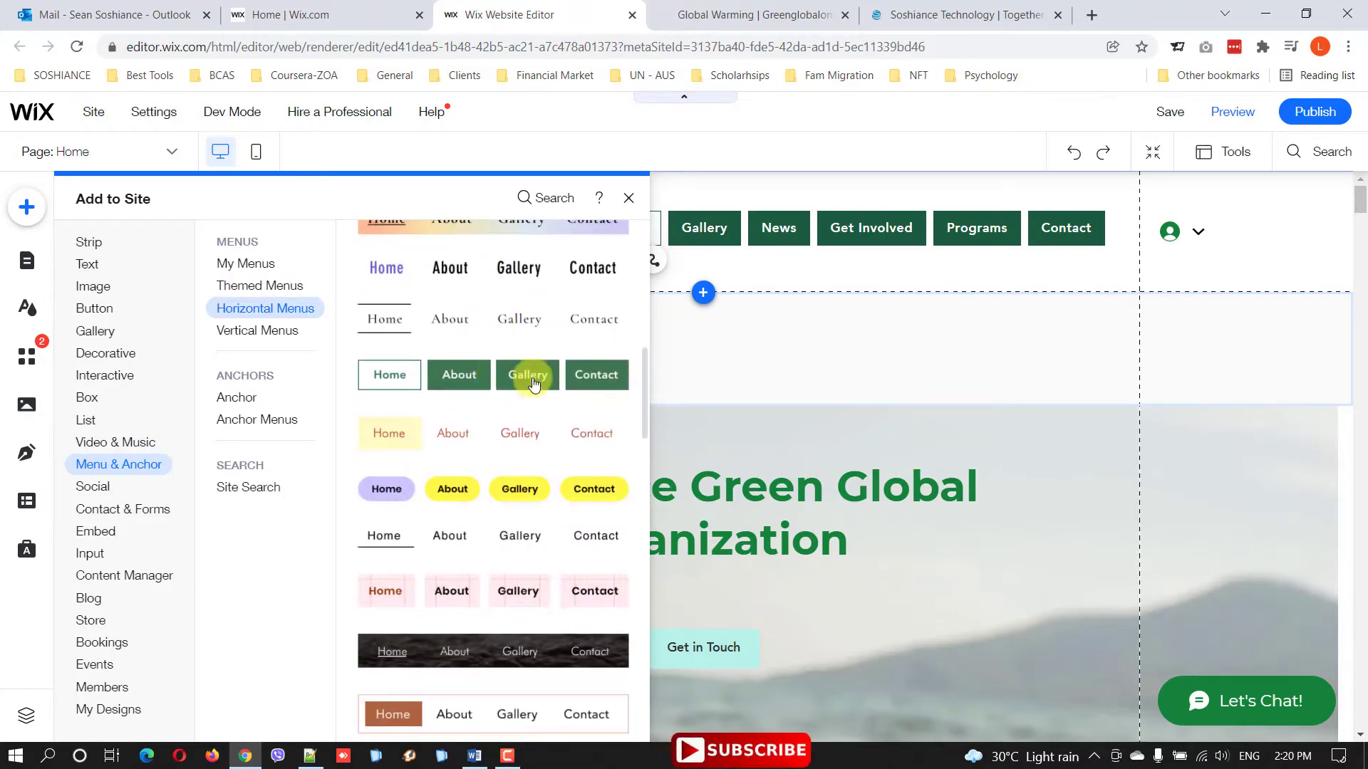
drag(459, 377, 830, 340)
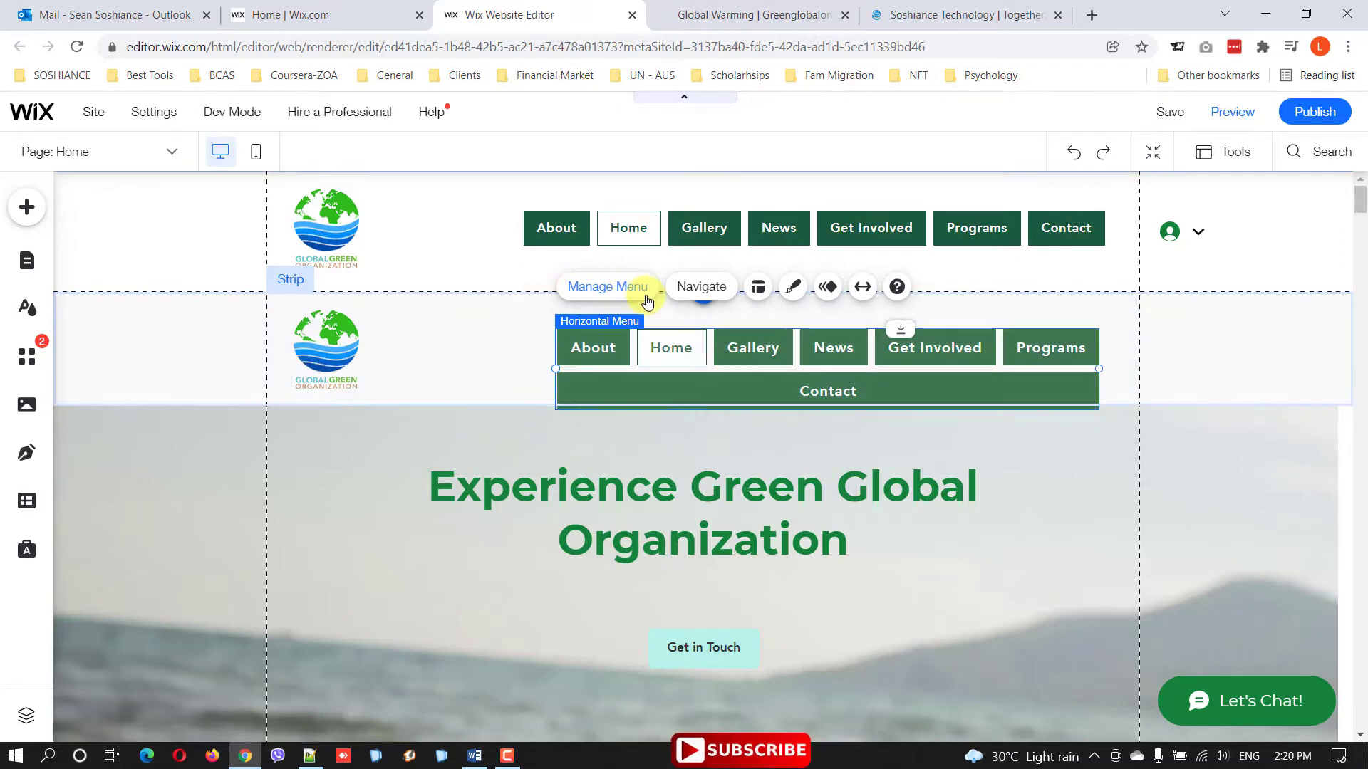
Step: Review the pages listed in the menu and close the site pages list
click(619, 298)
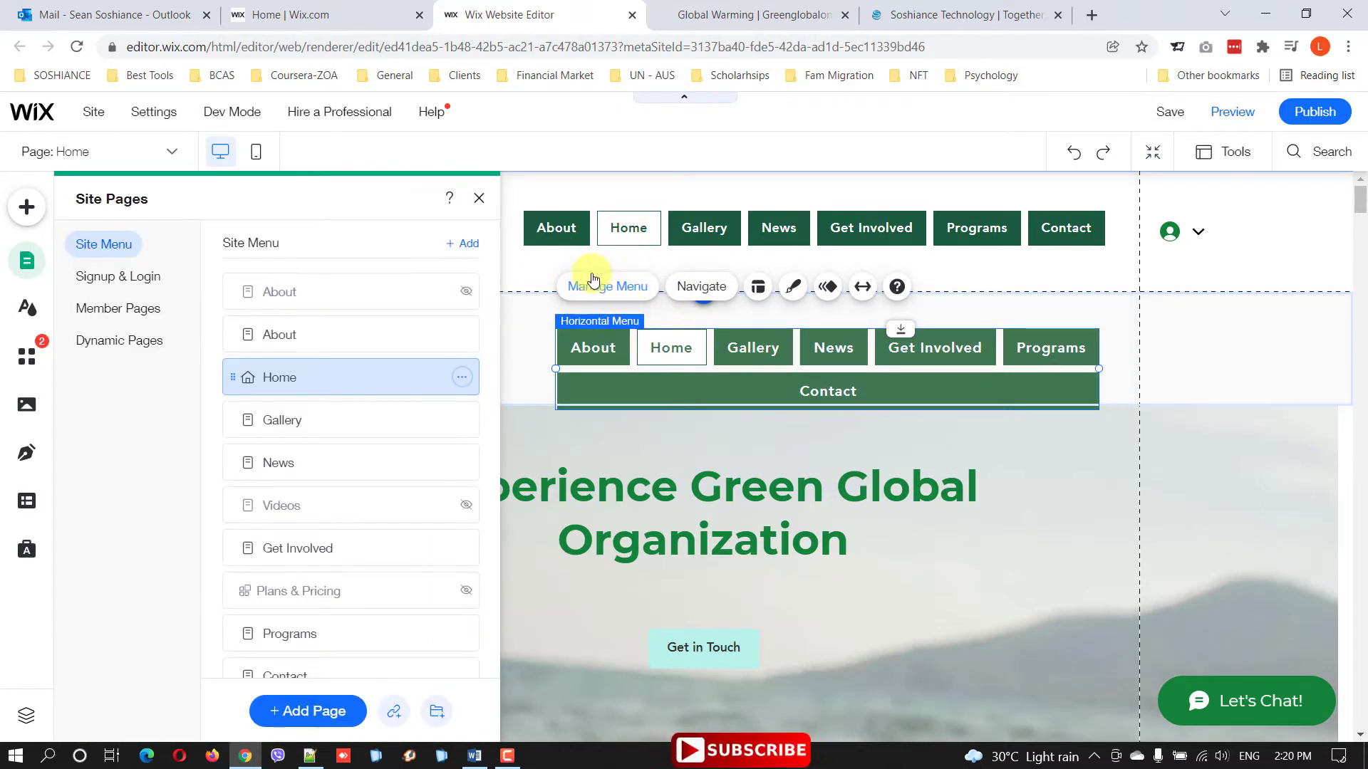
click(715, 291)
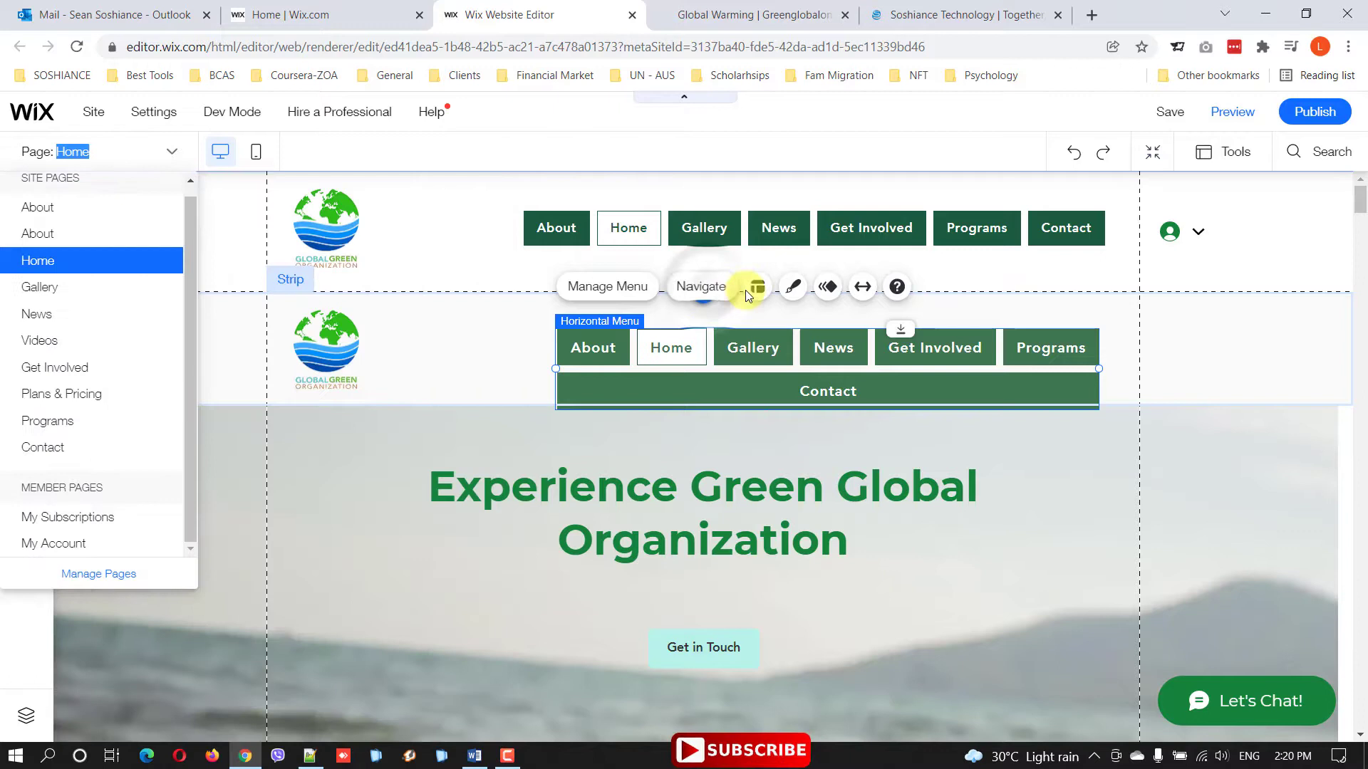
click(757, 293)
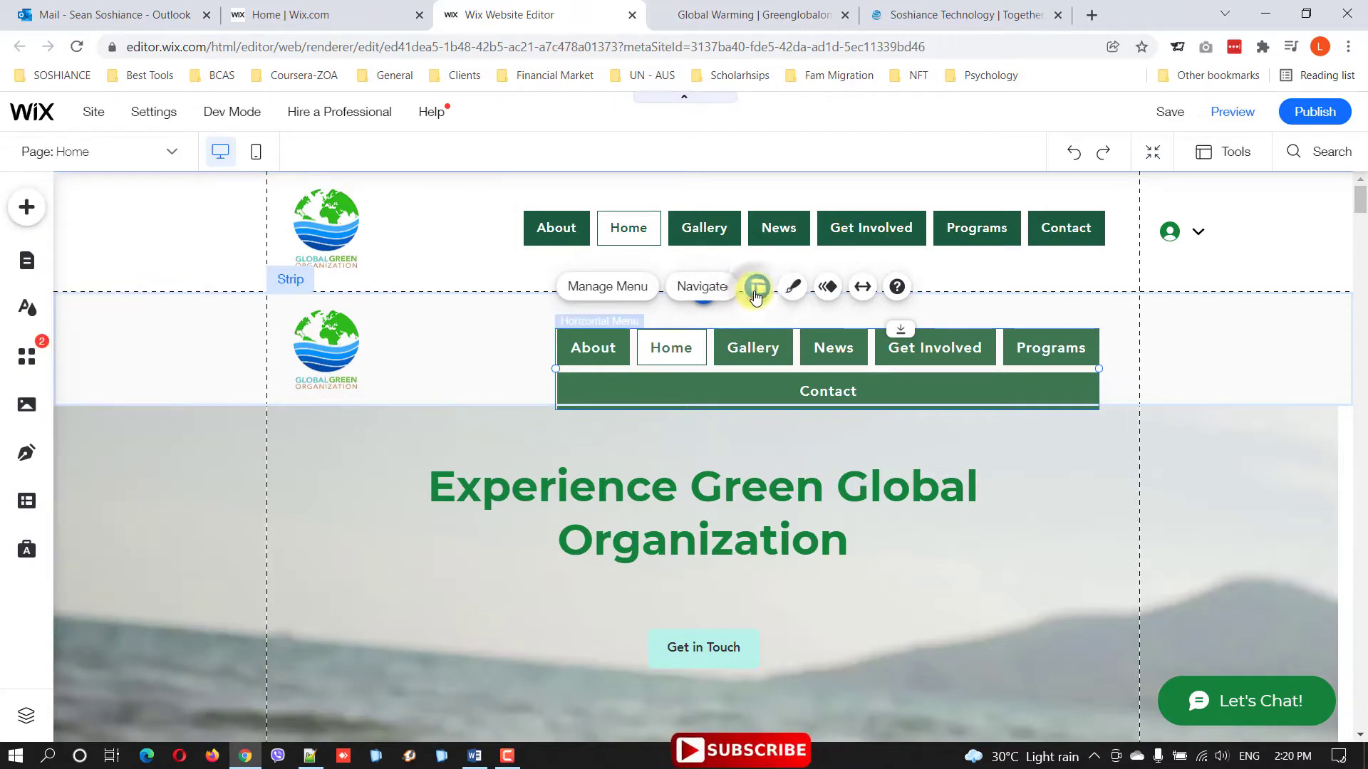
Step: Set the menu layout to Scroll with 2 px spacing and 0 px horizontal padding, aligned beside the logo
click(757, 290)
click(453, 419)
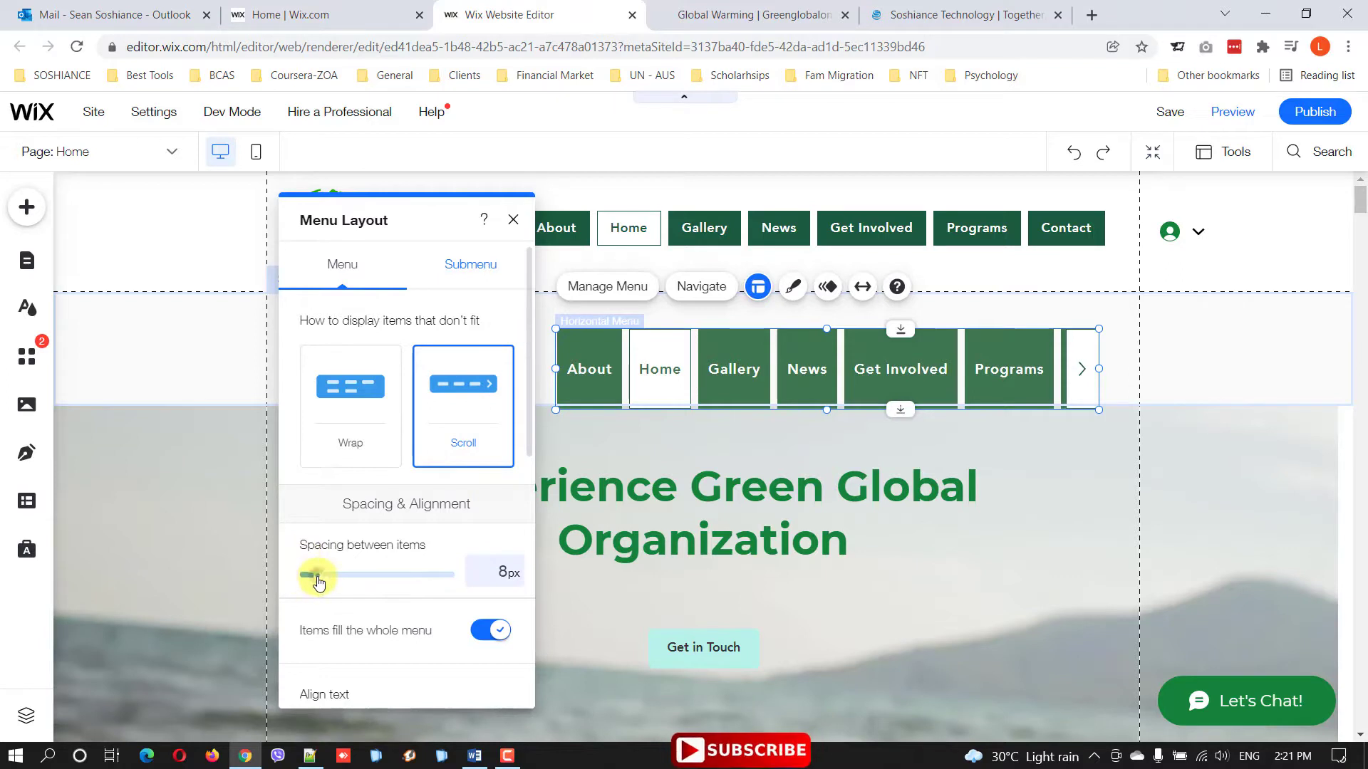
drag(318, 583, 308, 578)
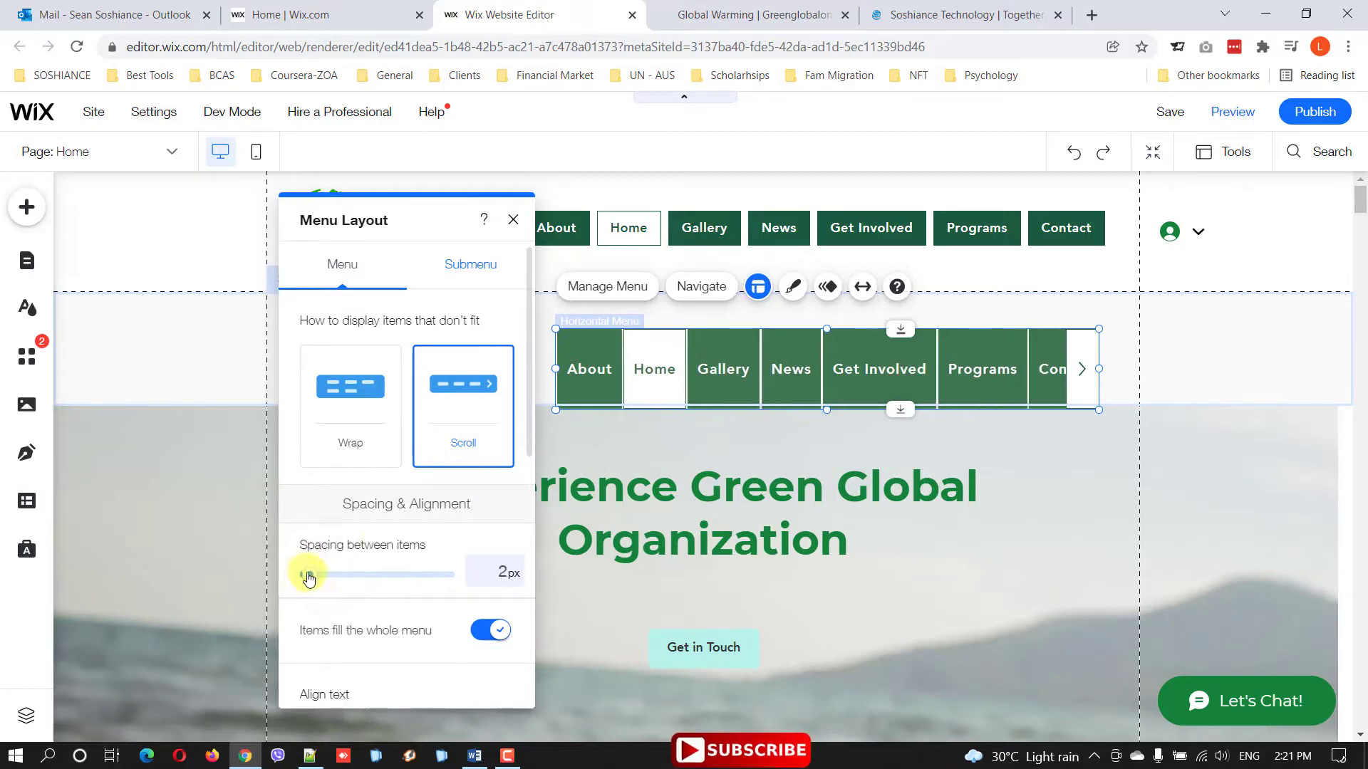
click(453, 268)
click(347, 271)
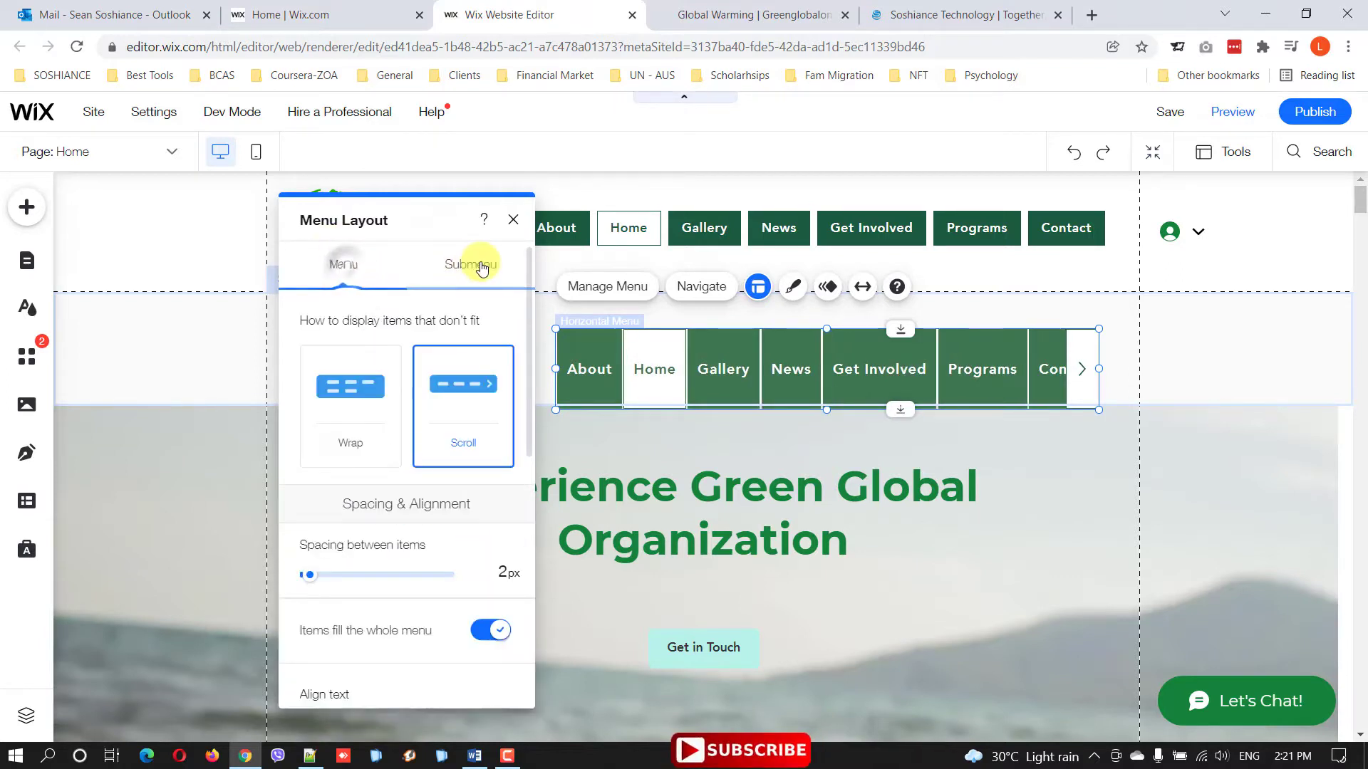
scroll(427, 570, down, 3)
scroll(425, 617, down, 3)
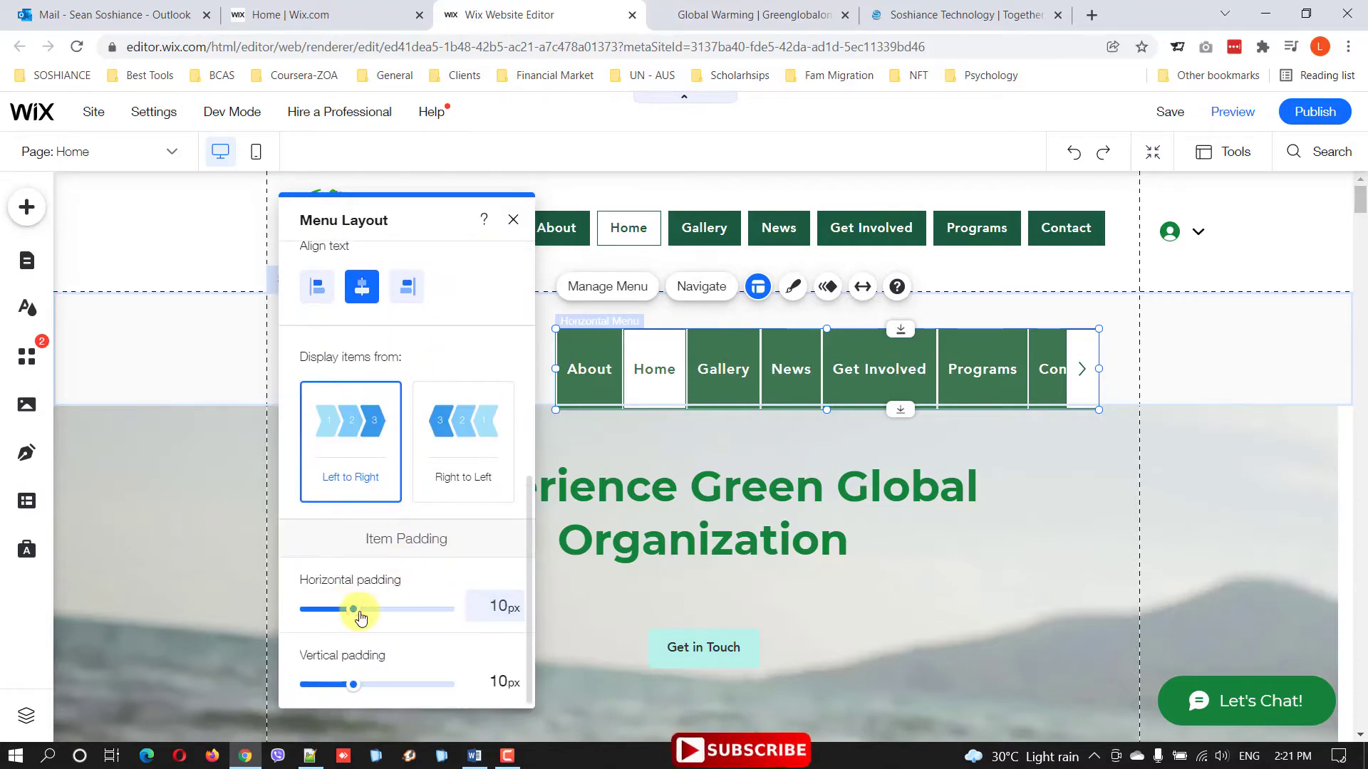
drag(339, 619, 298, 617)
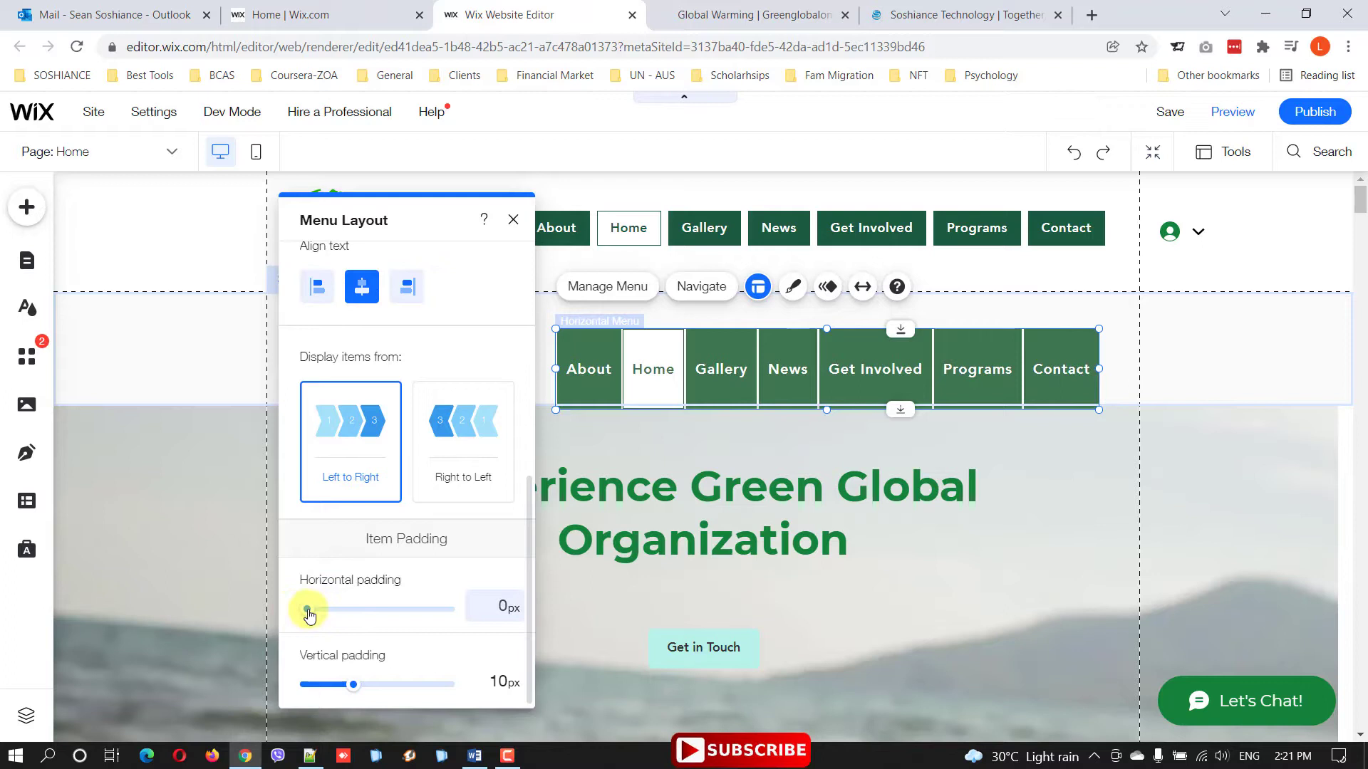
click(1066, 344)
drag(1066, 344, 1082, 349)
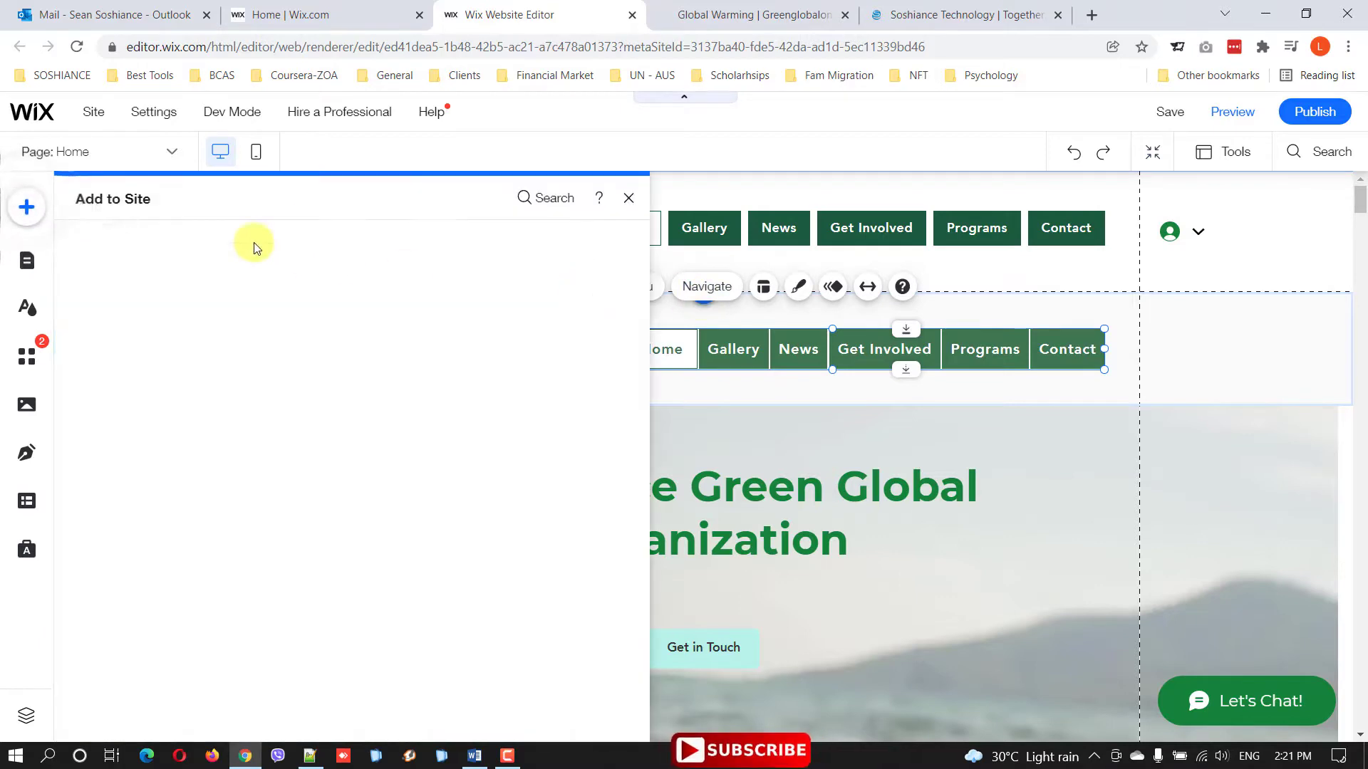
Step: Add a Login Bar at the new strip's right end, then select the new and original header strips
scroll(442, 324, down, 10)
click(443, 323)
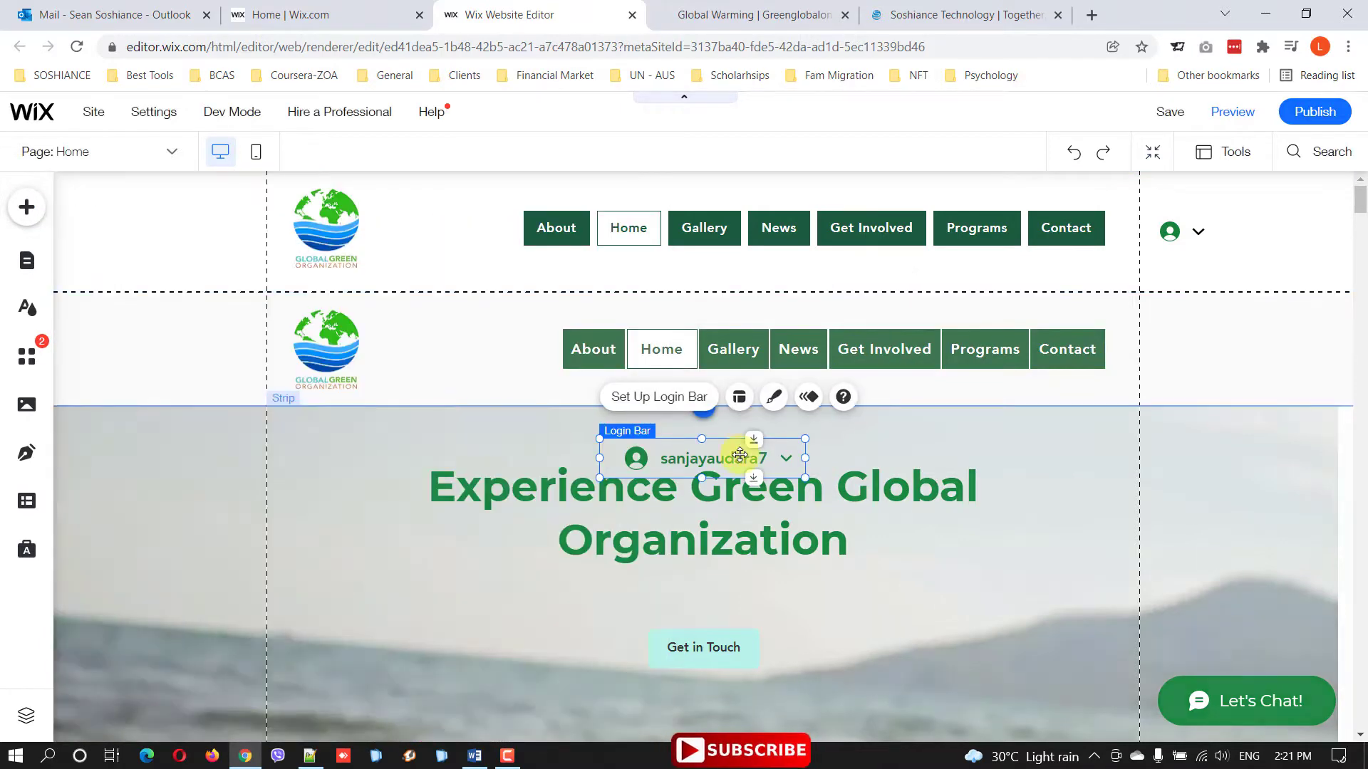
drag(740, 449, 1283, 339)
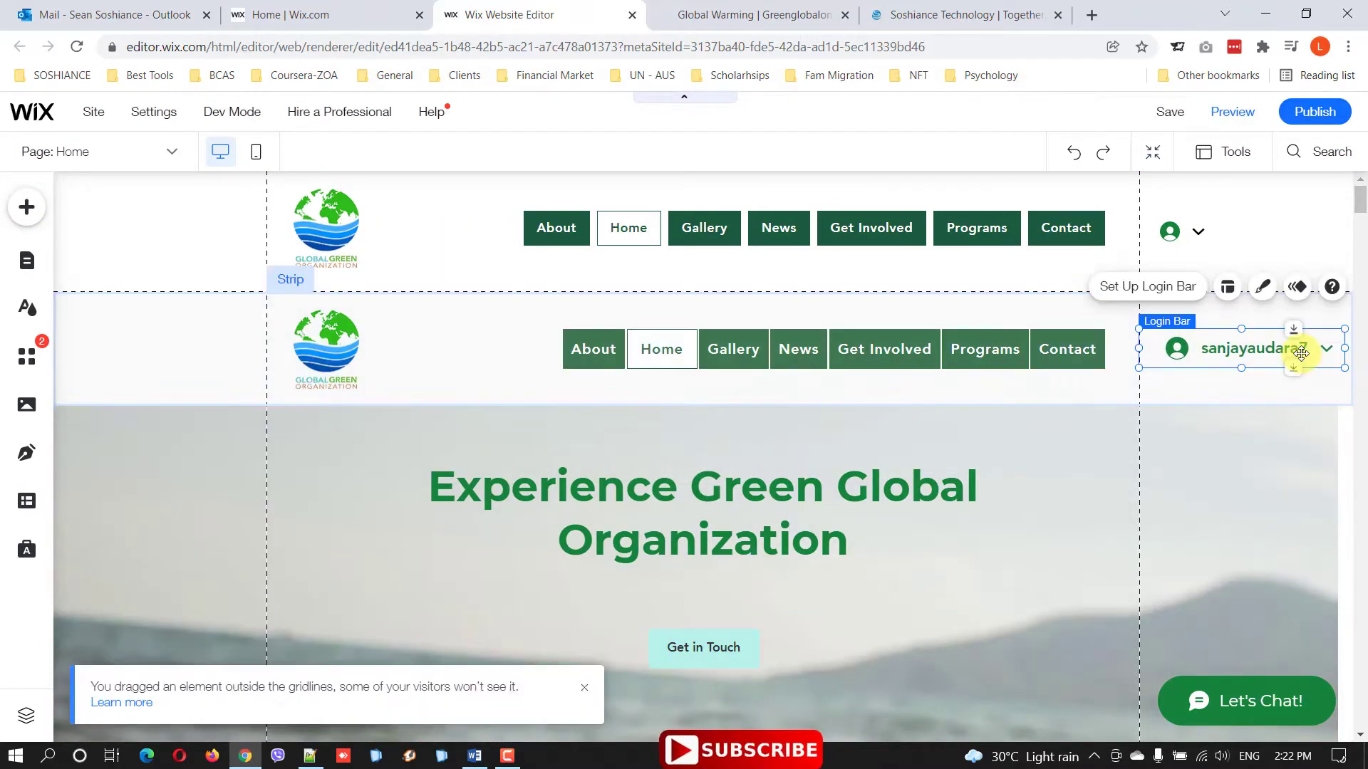
click(514, 309)
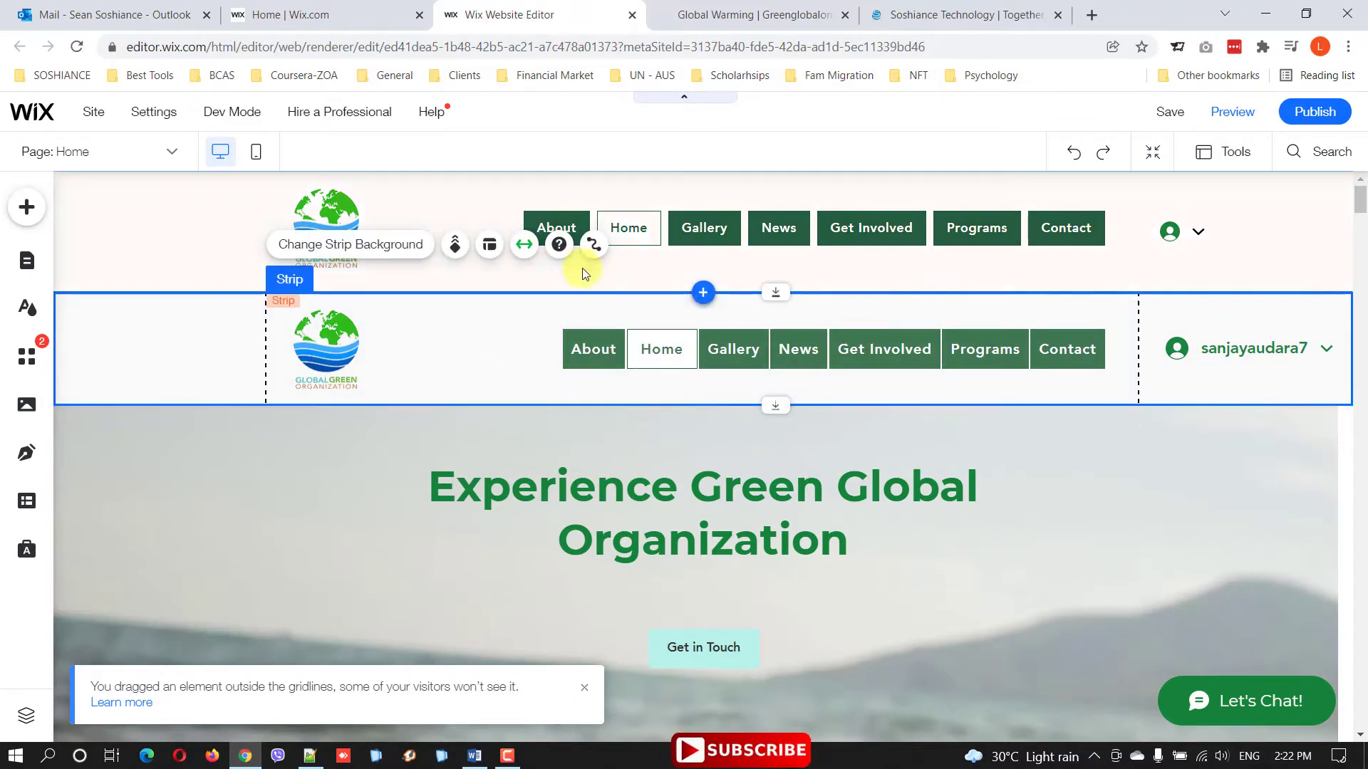
click(456, 188)
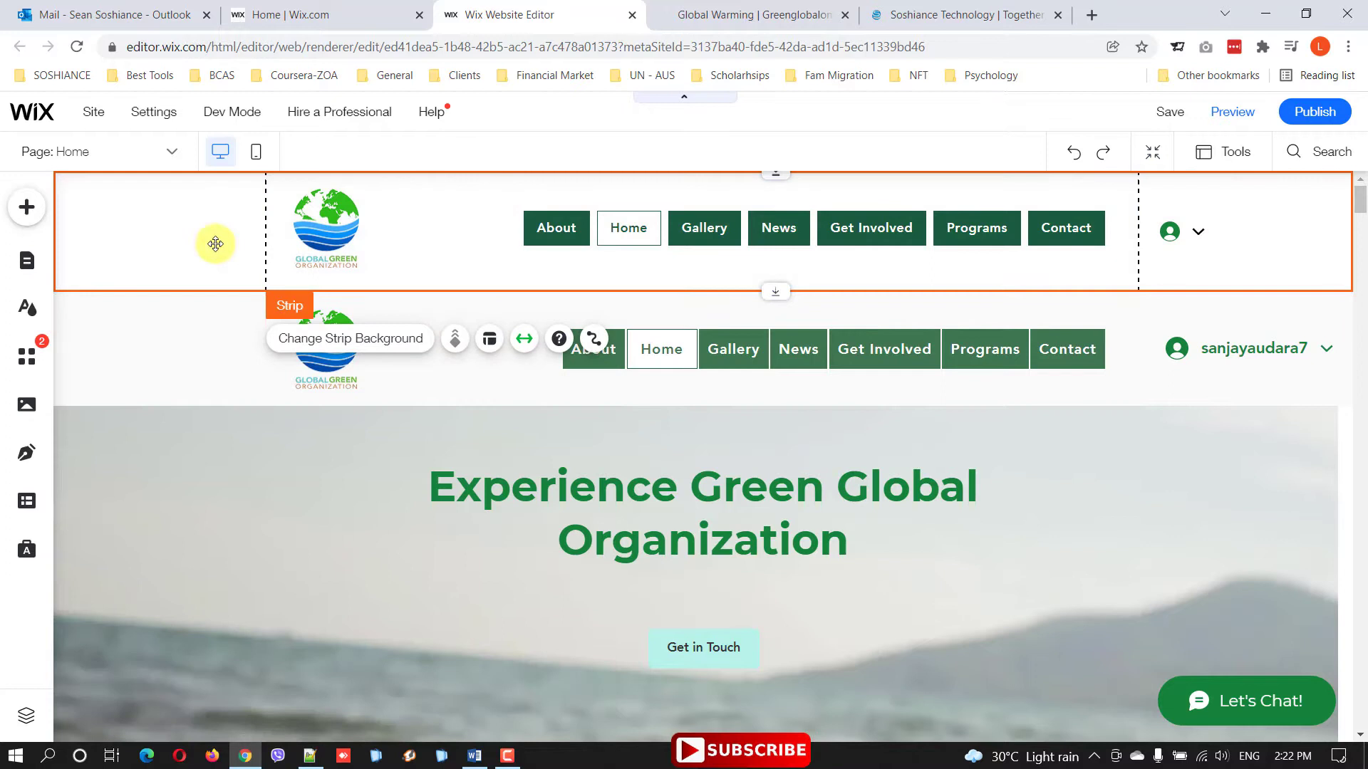
right_click(392, 200)
mouse_move(528, 371)
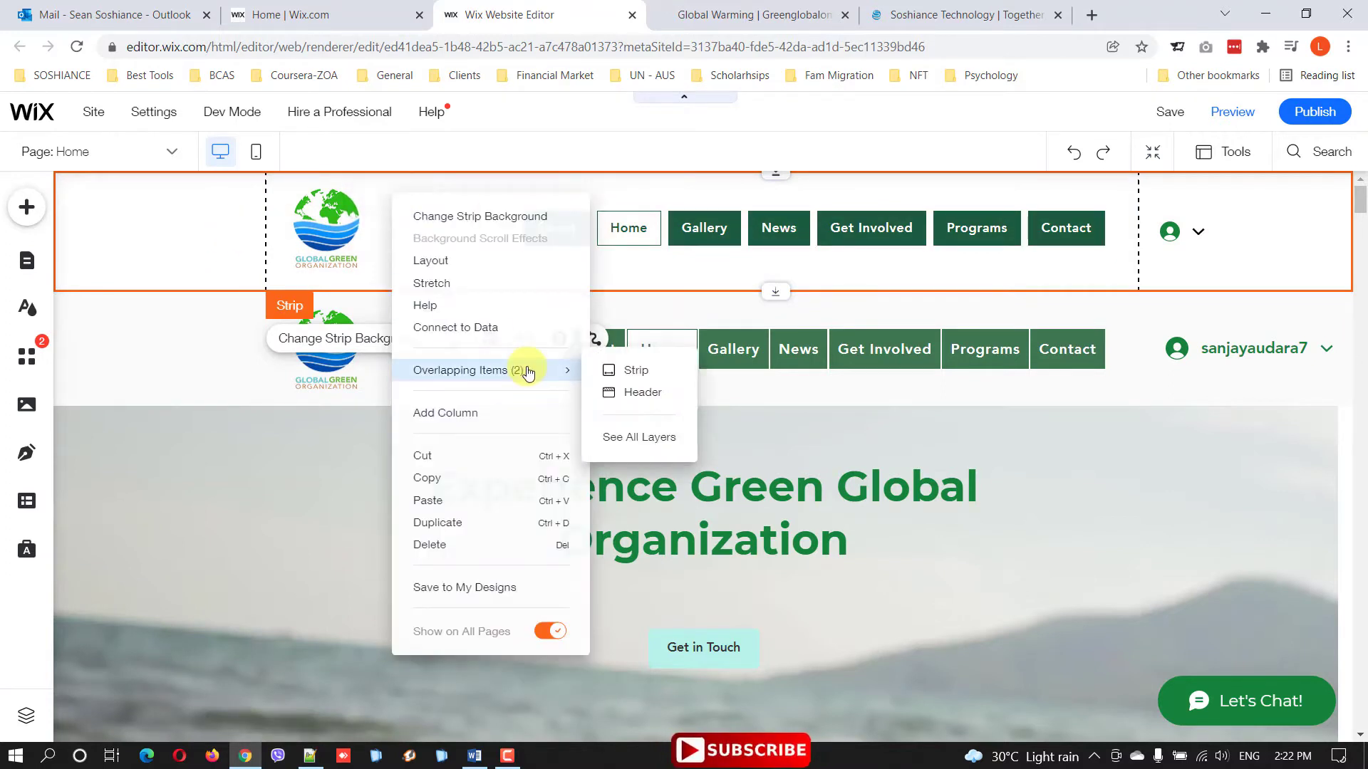
click(635, 399)
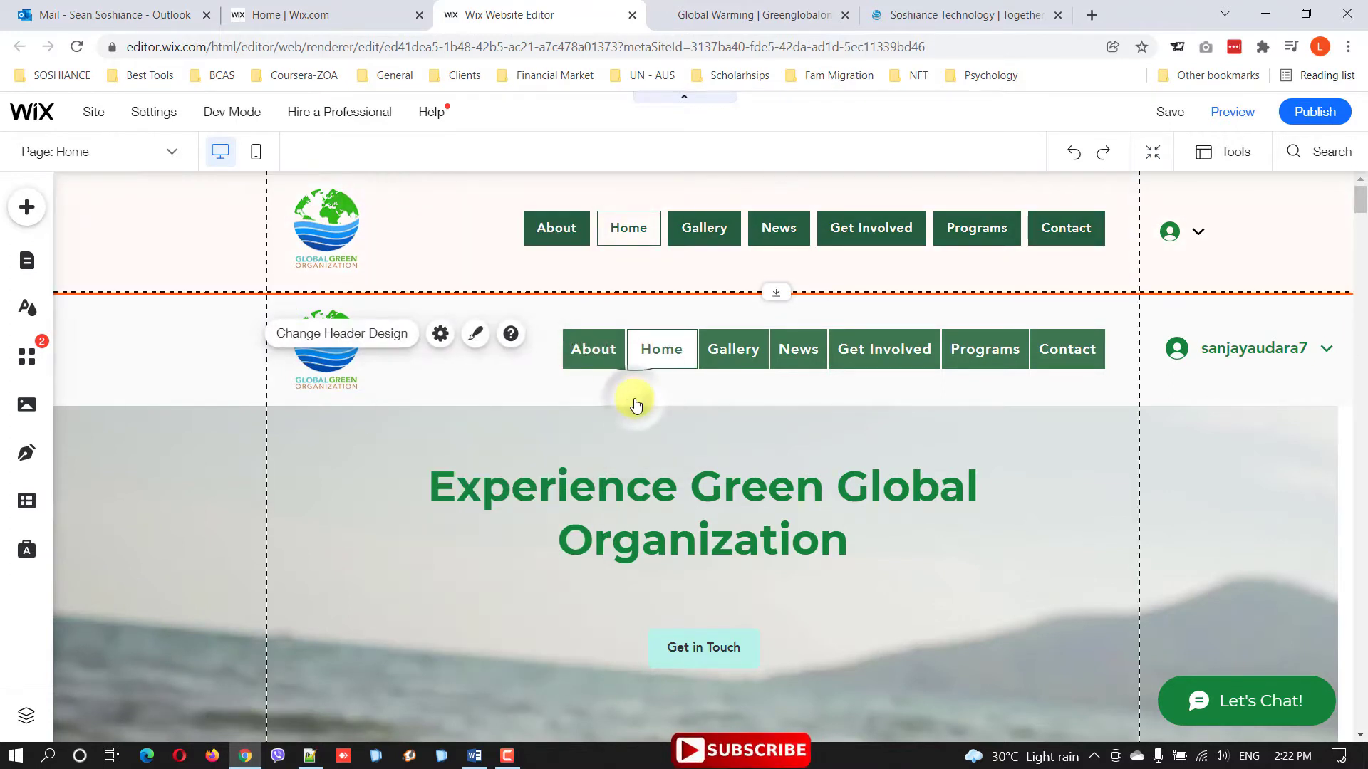
click(354, 335)
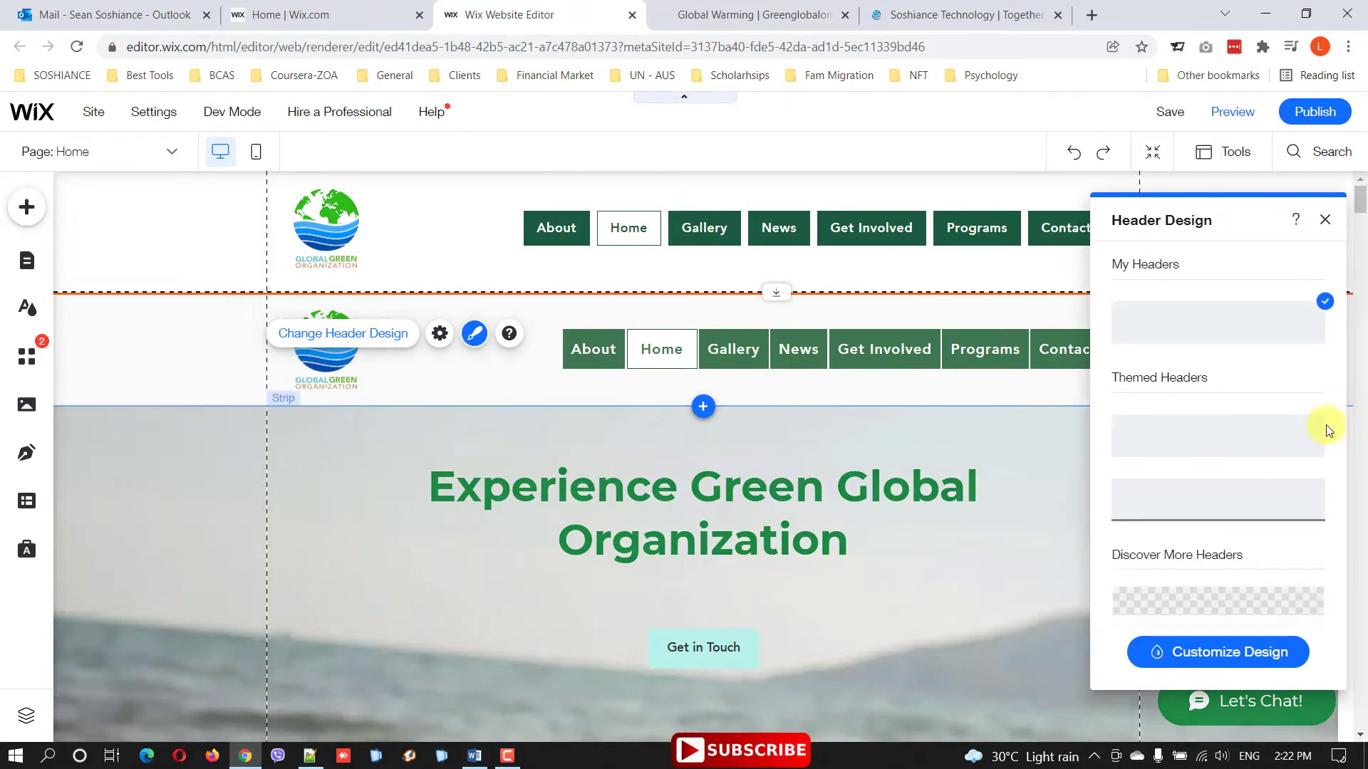
scroll(1261, 428, down, 10)
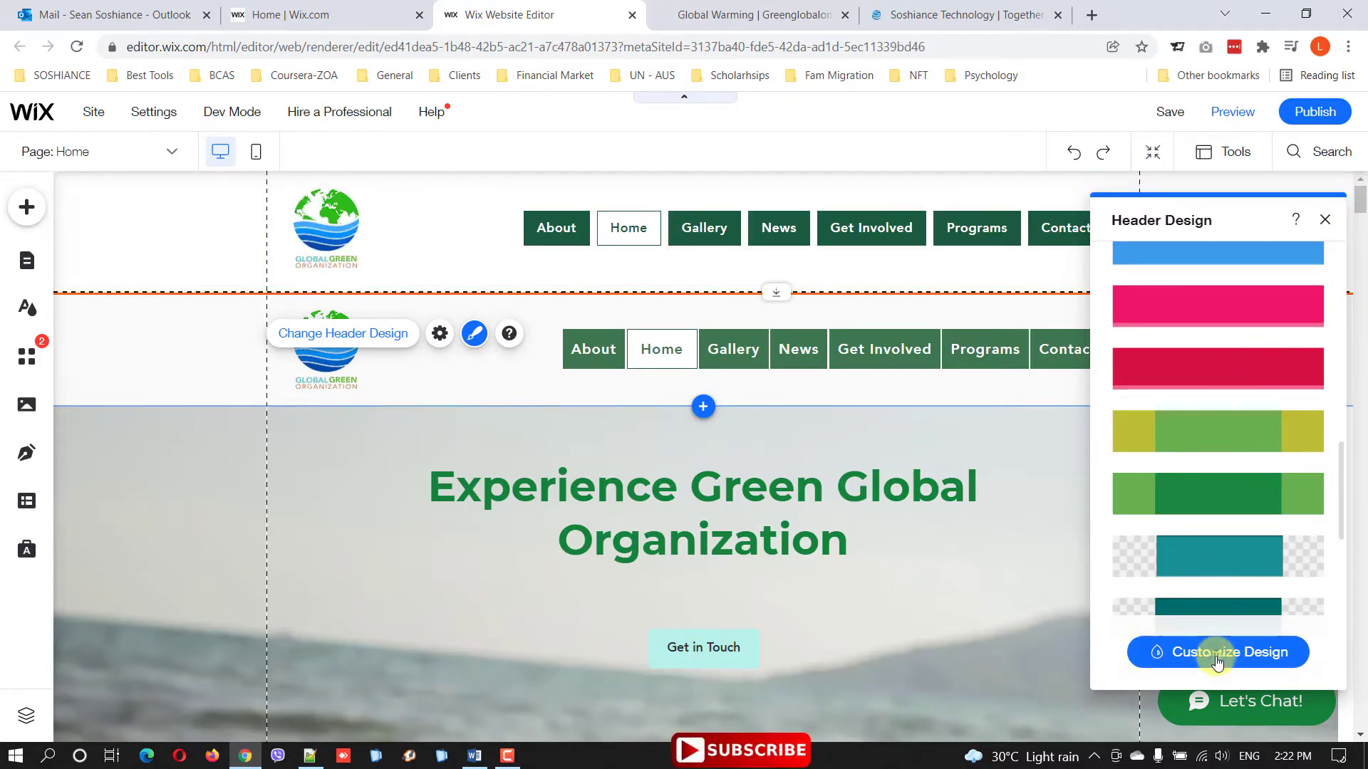
click(1217, 661)
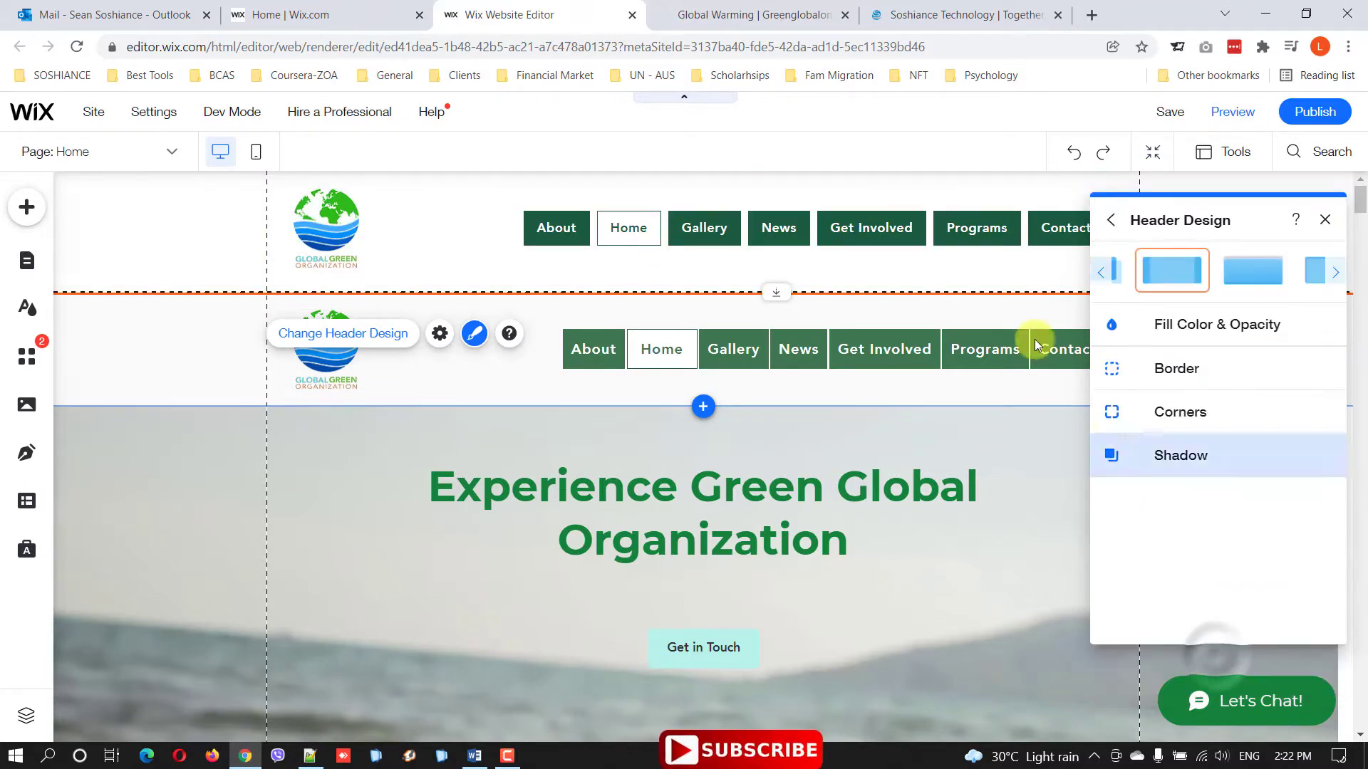
click(1323, 222)
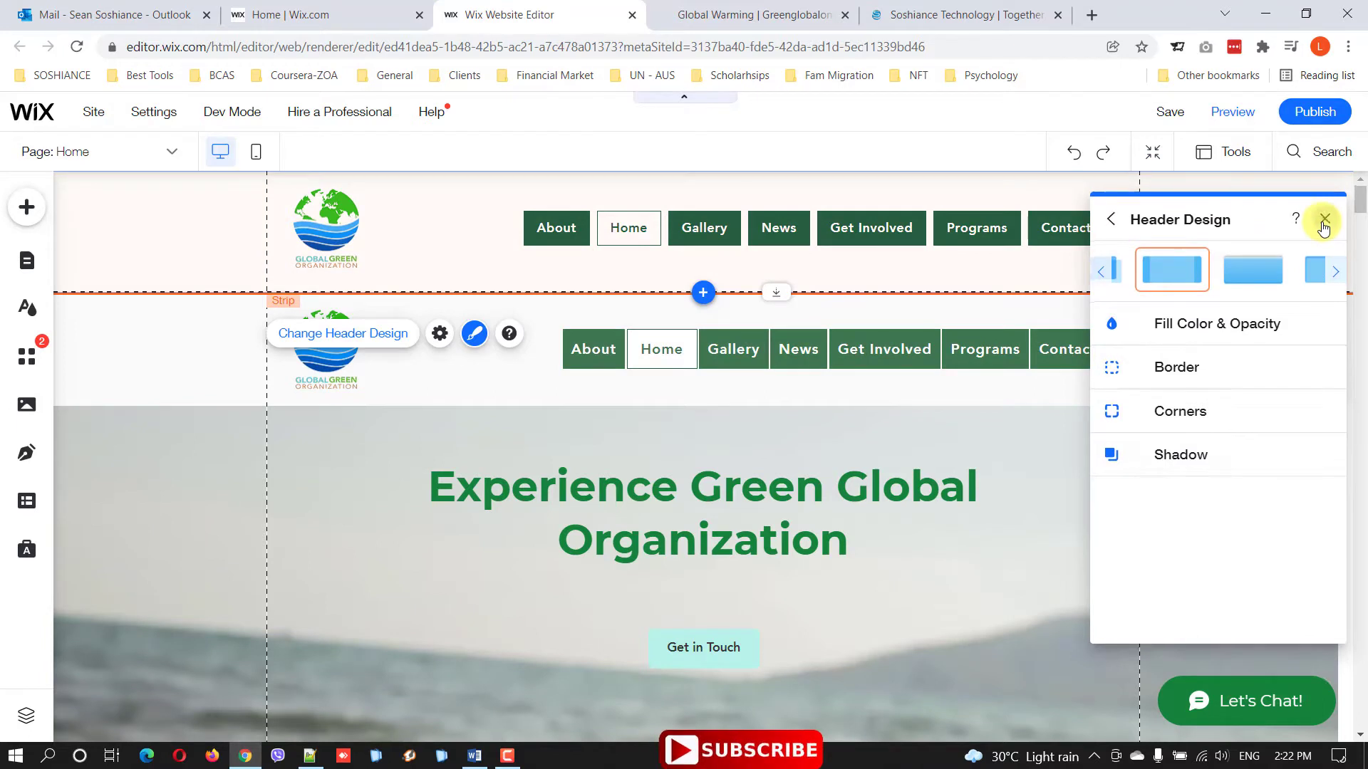
Step: Set the header's scroll behaviour to Disappears and close the scroll settings
click(441, 334)
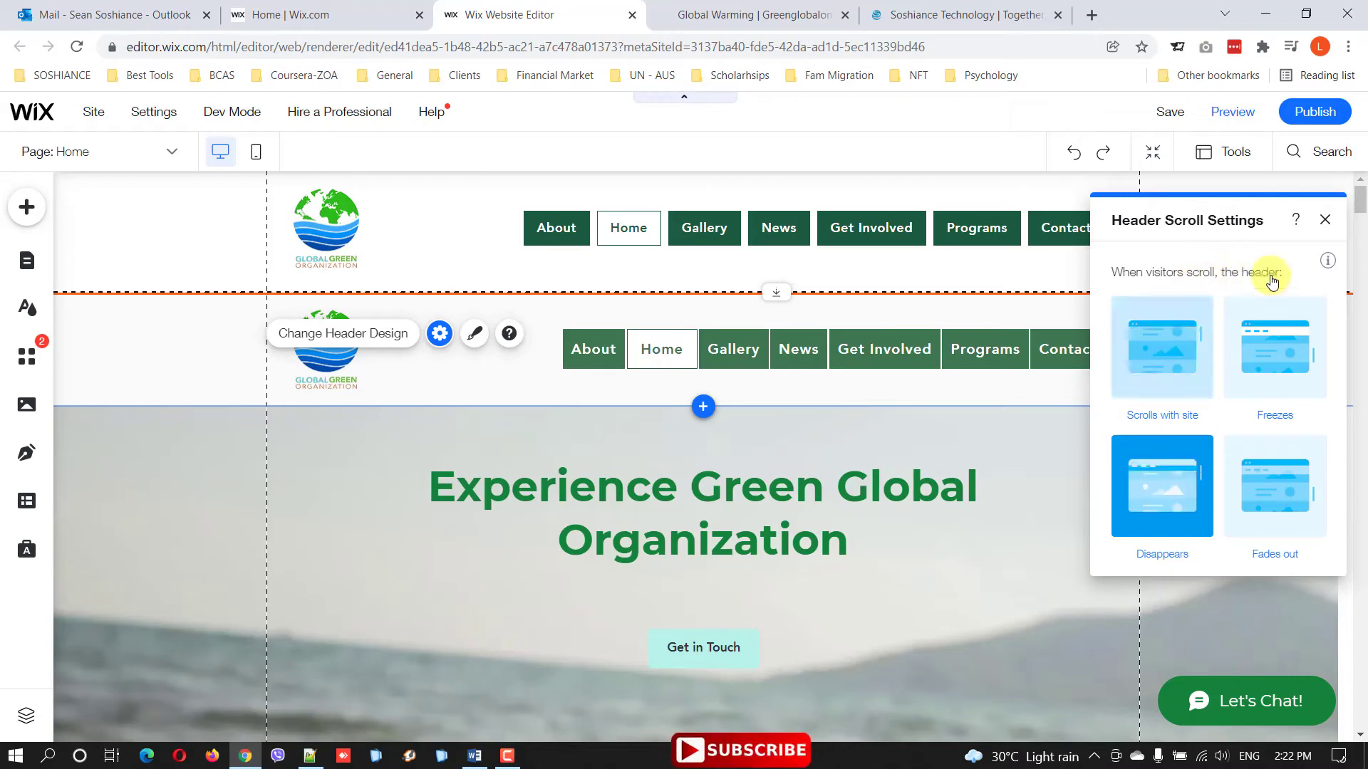
click(1324, 220)
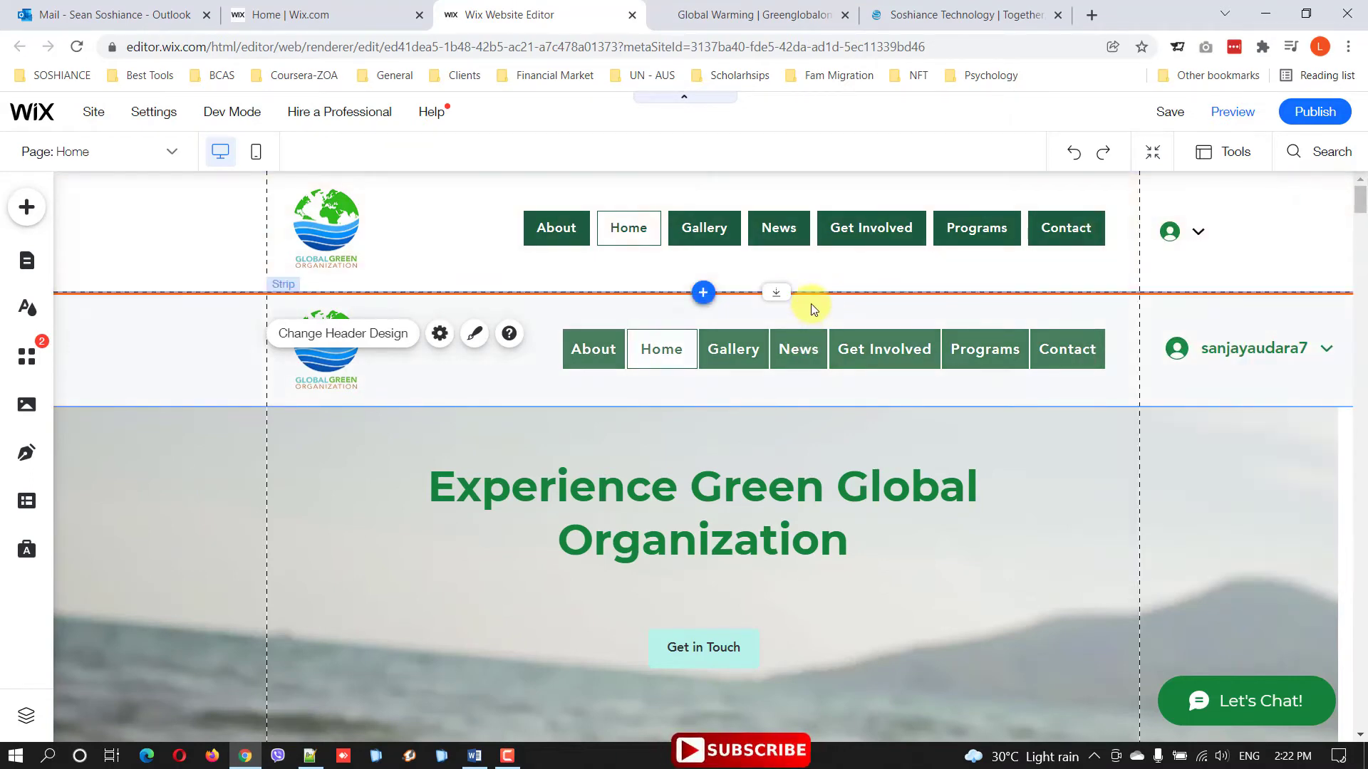
Step: Drag the 'Experience Green Global Organization' strip up to close the blank gap below the header
click(859, 314)
drag(825, 316, 812, 183)
mouse_move(1359, 200)
mouse_down()
mouse_move(1359, 296)
mouse_move(1361, 205)
mouse_up()
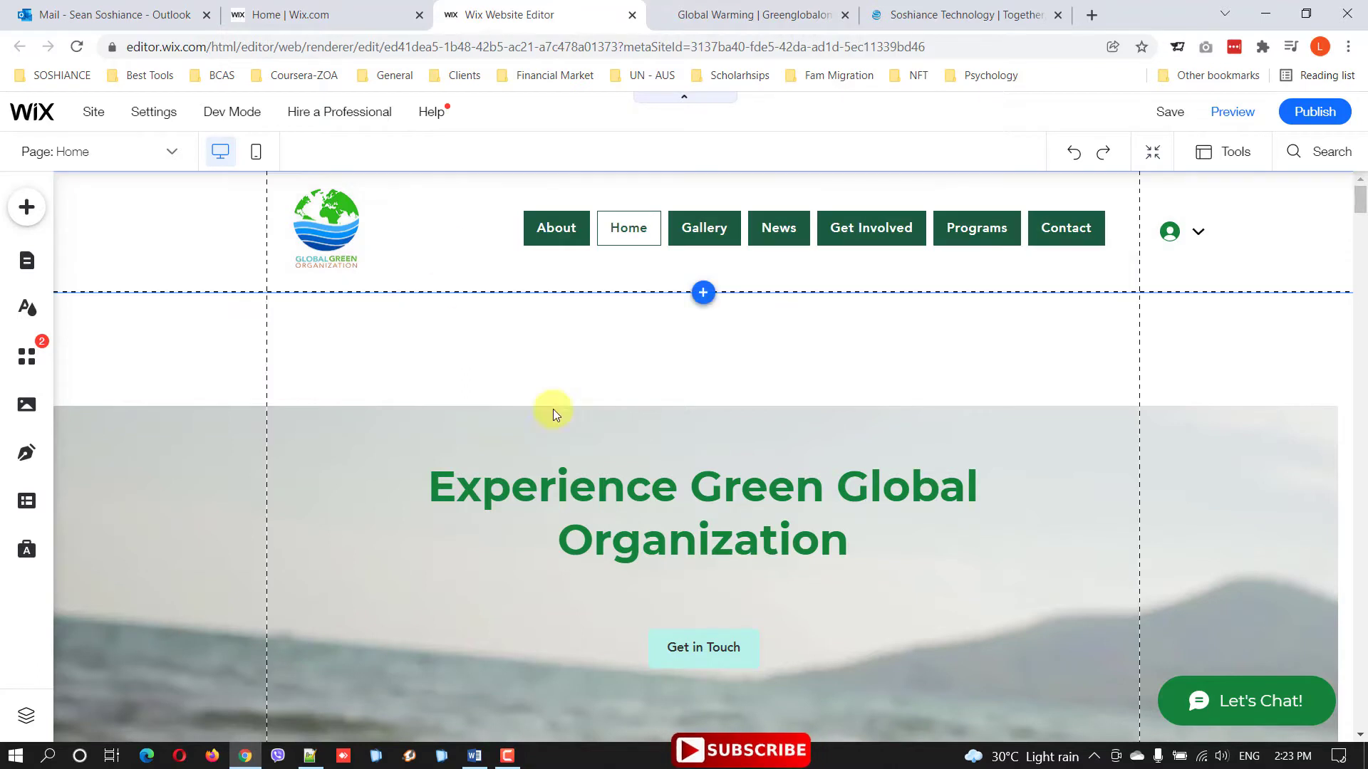
click(775, 379)
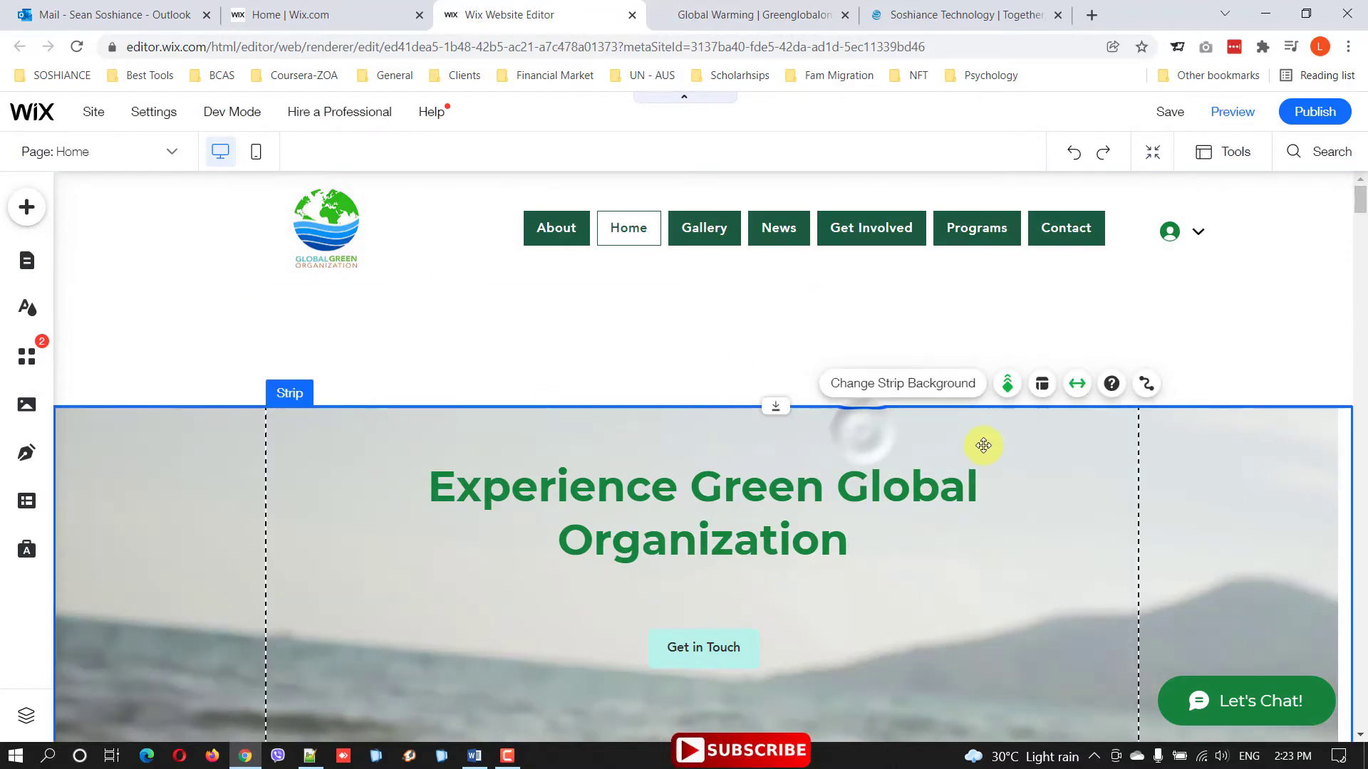
drag(983, 445, 976, 330)
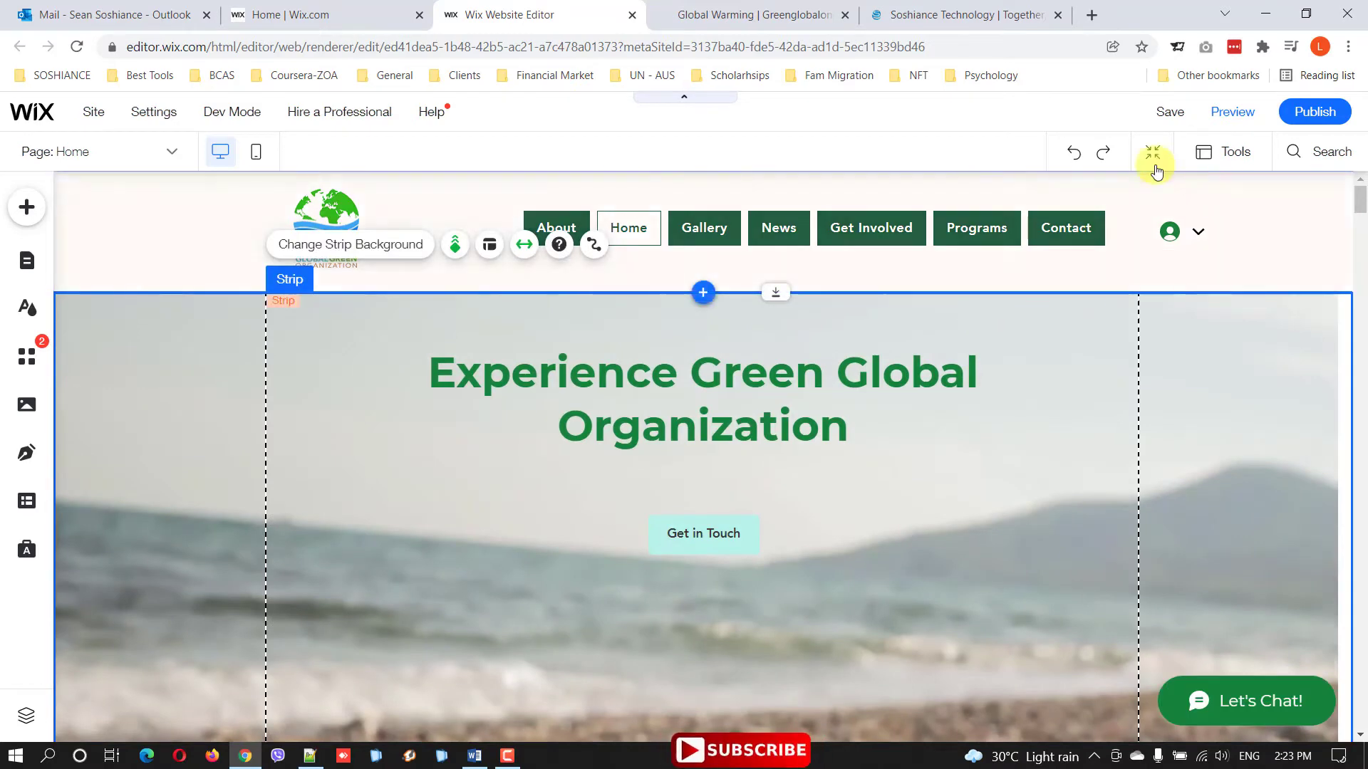
Step: Check the mobile layout and its menu, return to desktop, then switch to the Soshiance Technology tab
click(258, 153)
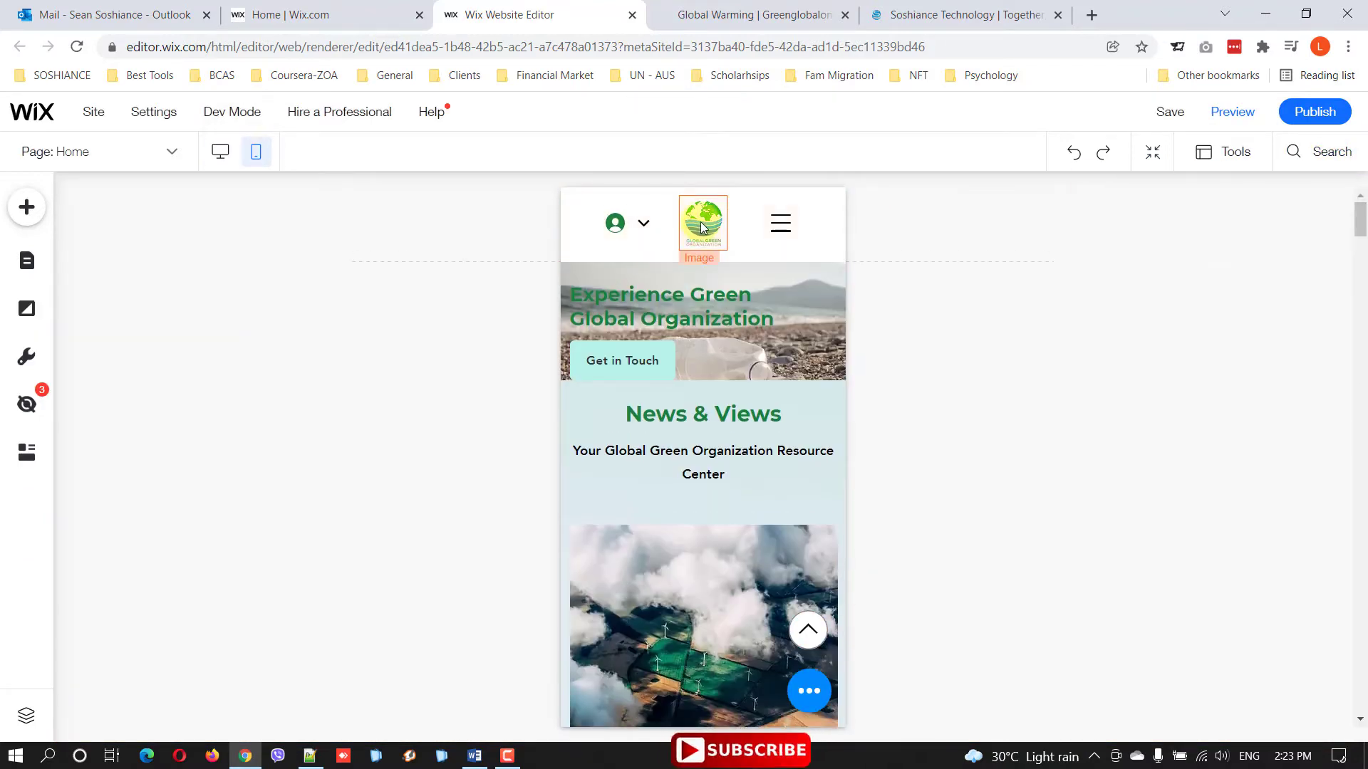
click(787, 220)
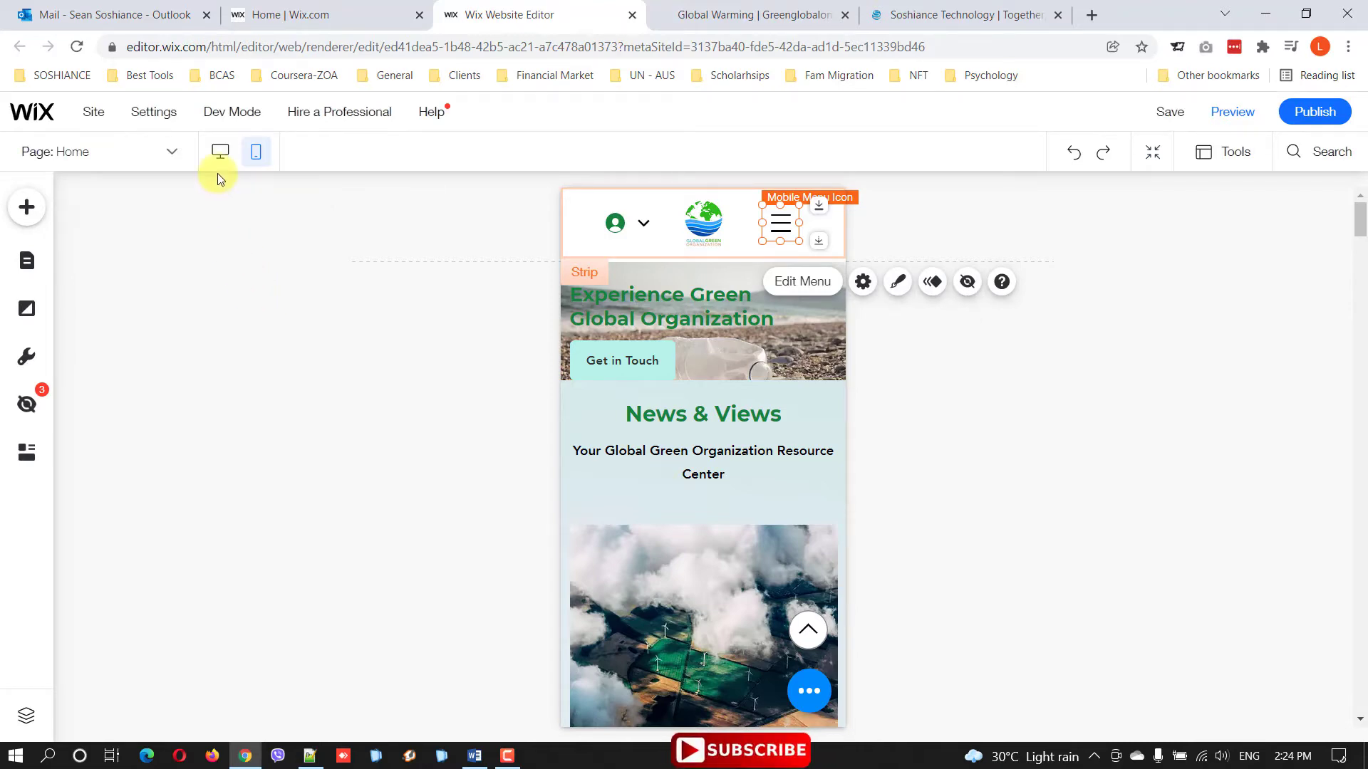
click(220, 153)
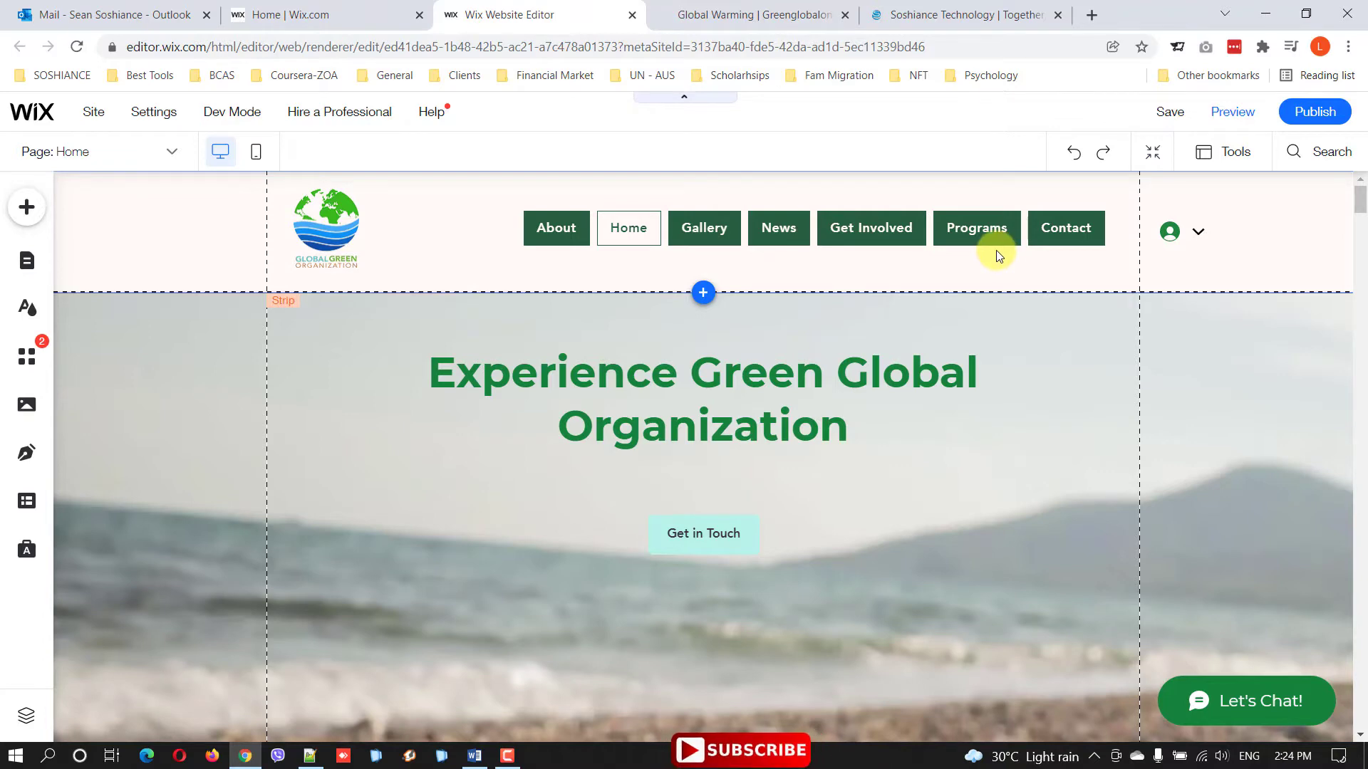
click(981, 7)
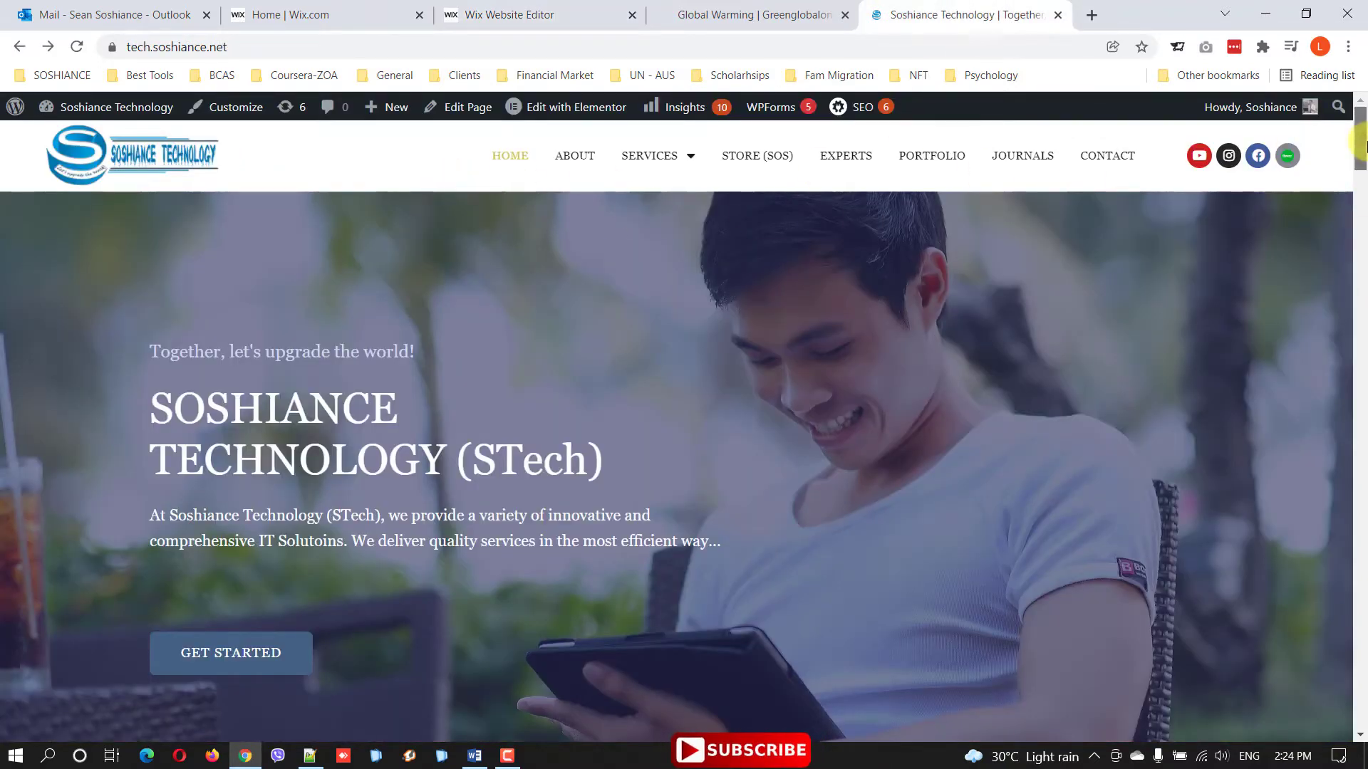
Step: Scroll the Soshiance Technology homepage down to the Our Latest Blogs section
mouse_move(1361, 143)
mouse_down()
mouse_move(1360, 321)
mouse_move(1361, 142)
mouse_up()
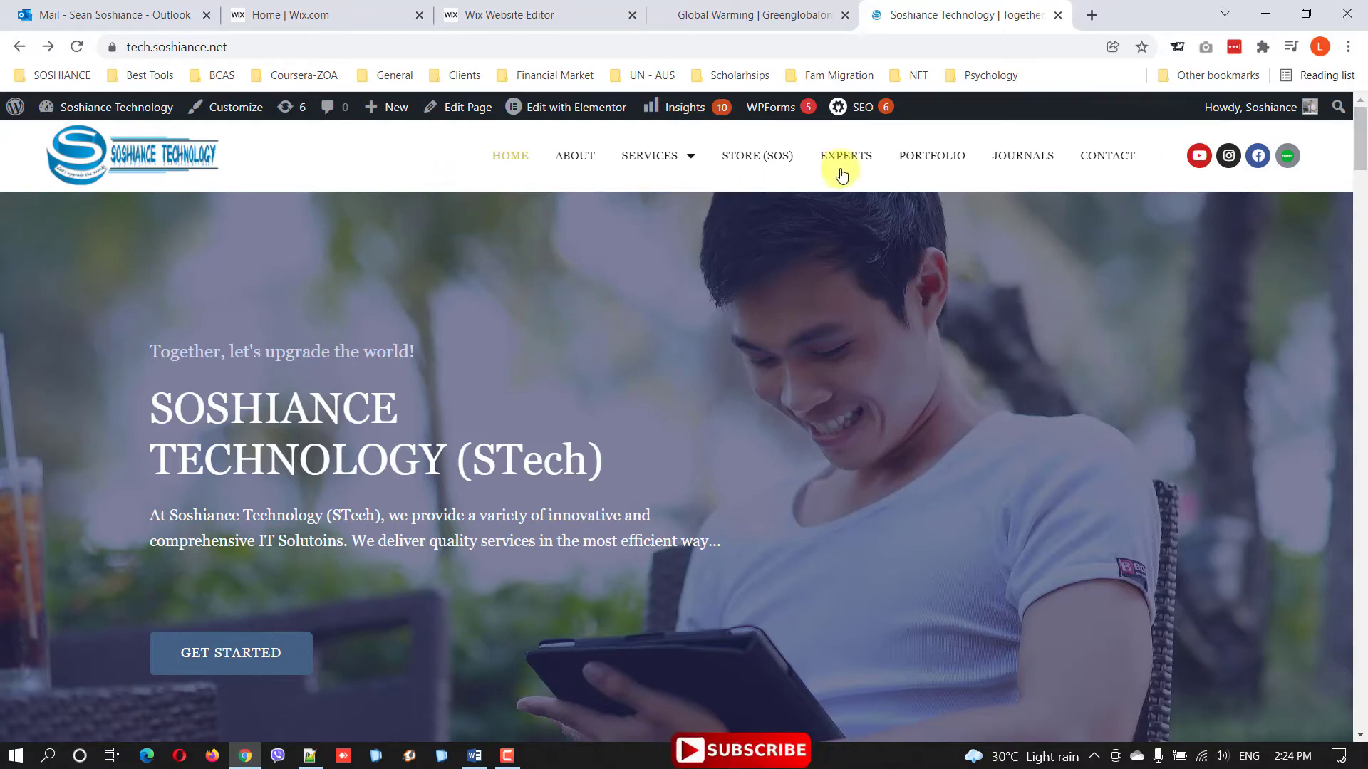
drag(1360, 124, 1363, 271)
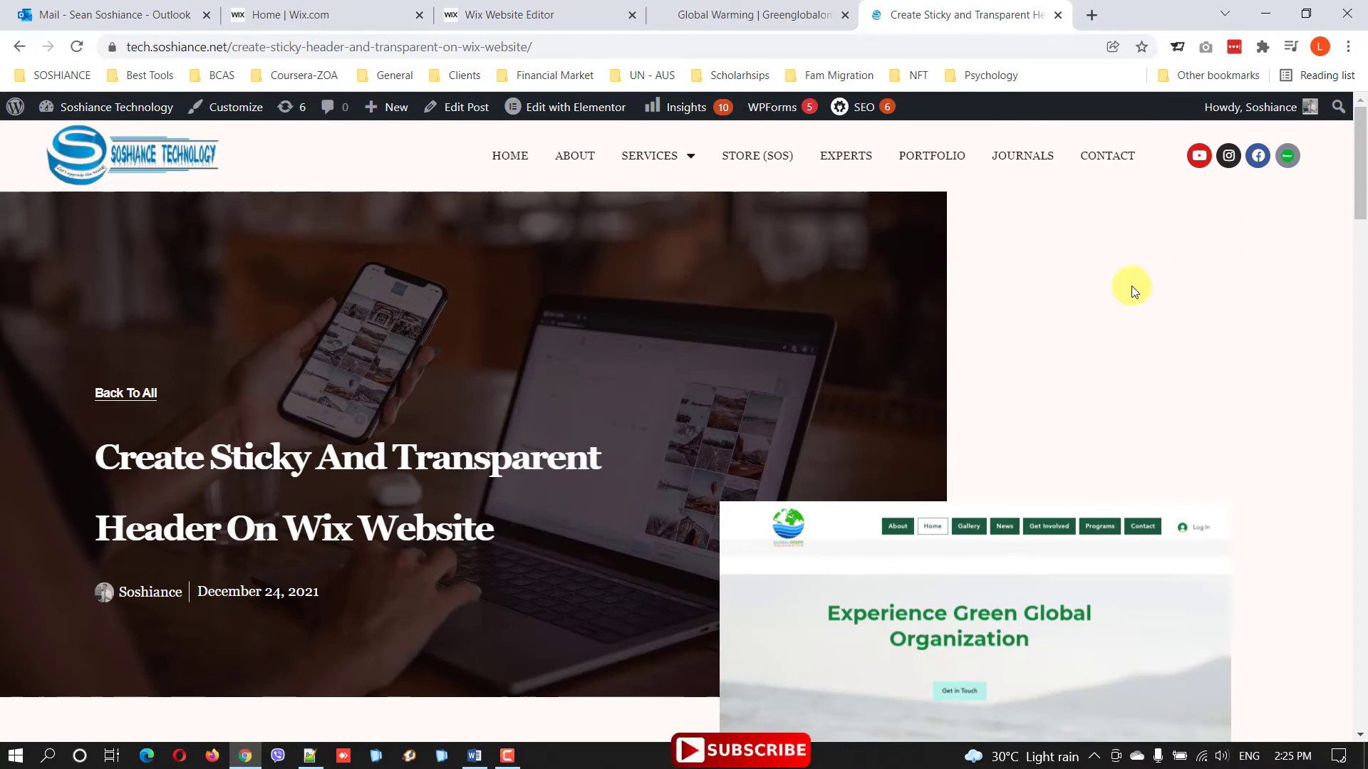
Step: Scroll through the sticky header article, select its Step4 code, then return to the top
drag(1364, 183, 1363, 391)
scroll(617, 574, down, 10)
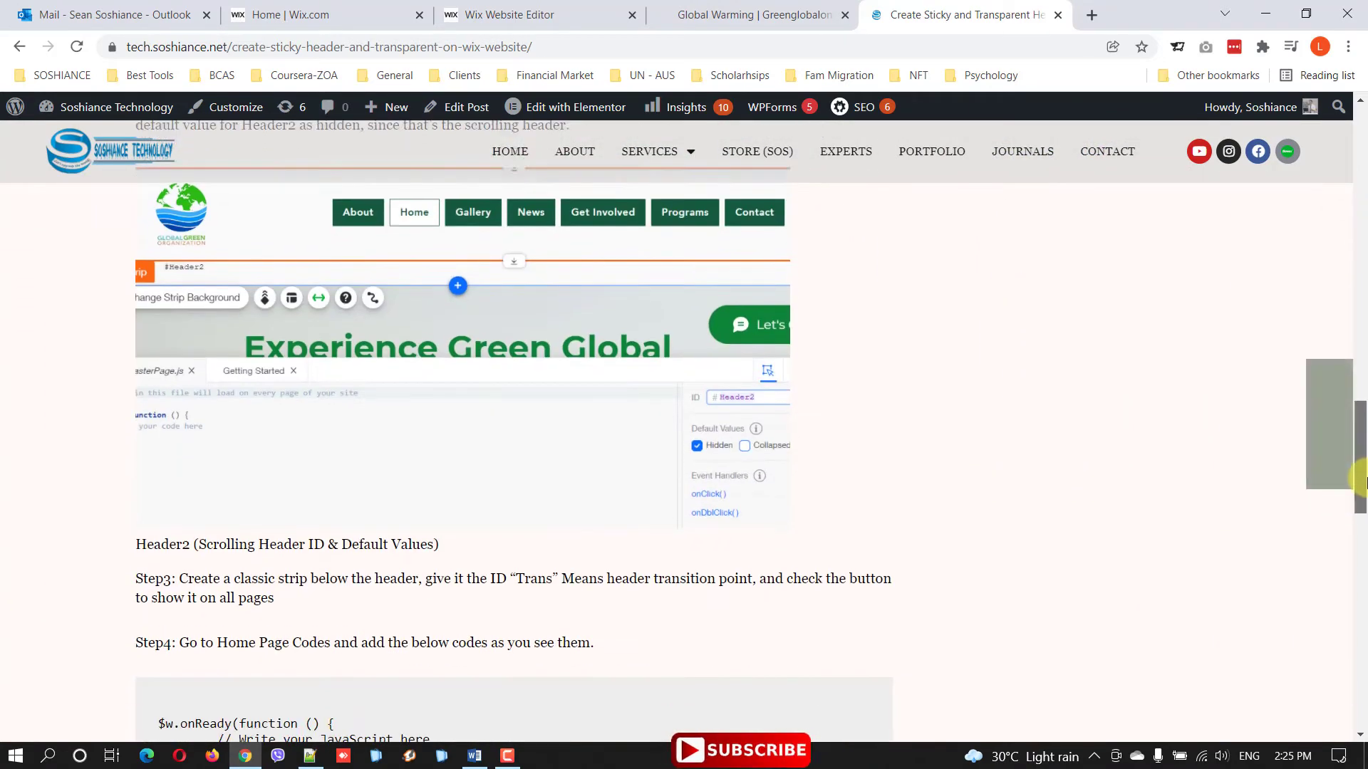
drag(487, 566, 169, 310)
click(596, 511)
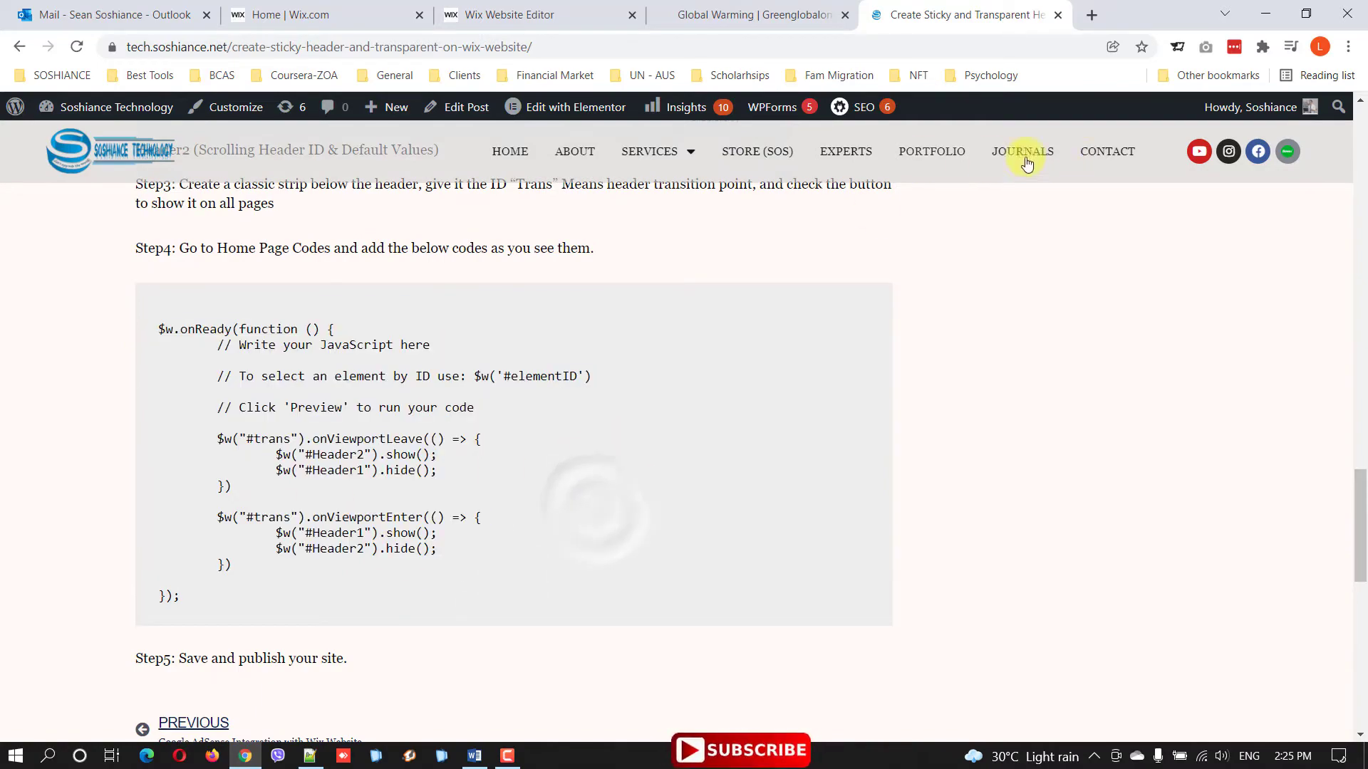
drag(1361, 472, 1361, 117)
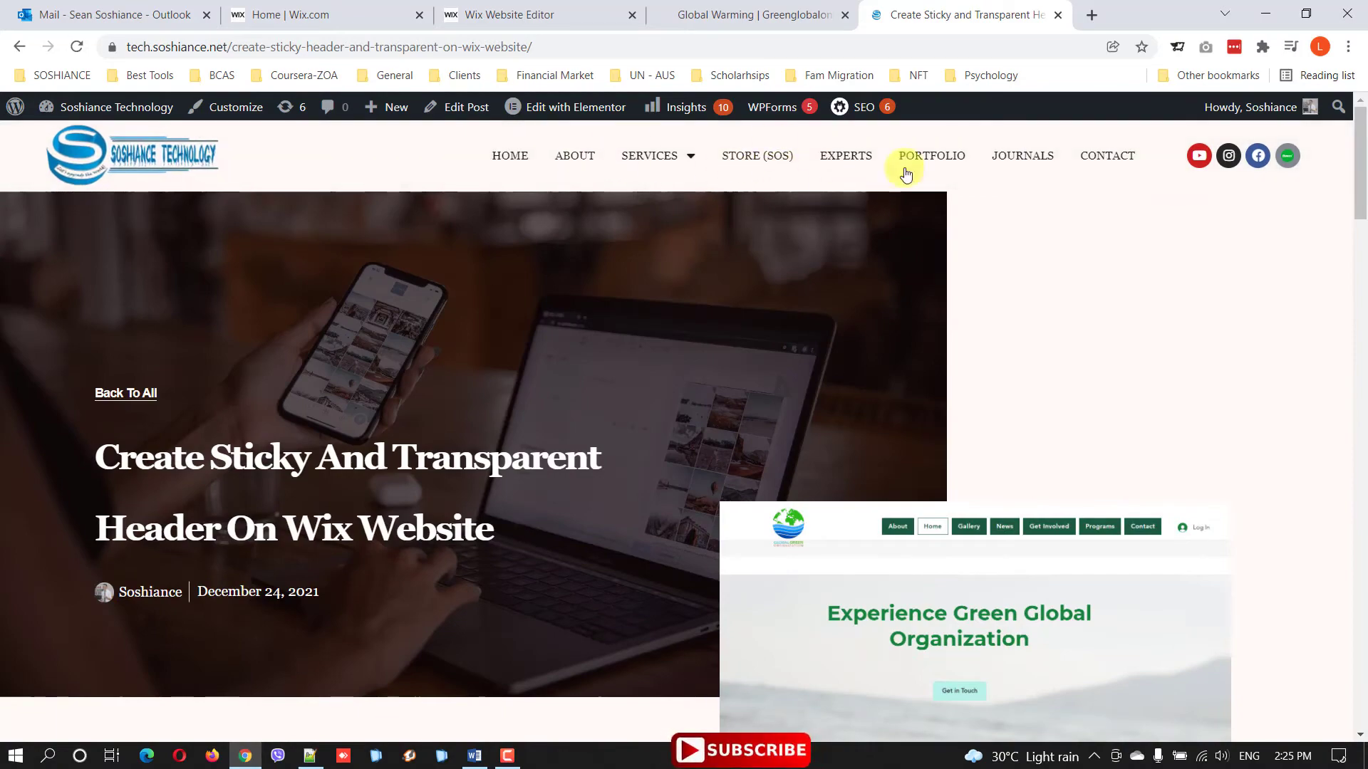
Step: Save the site's latest changes and publish the site
scroll(1338, 163, down, 5)
click(539, 15)
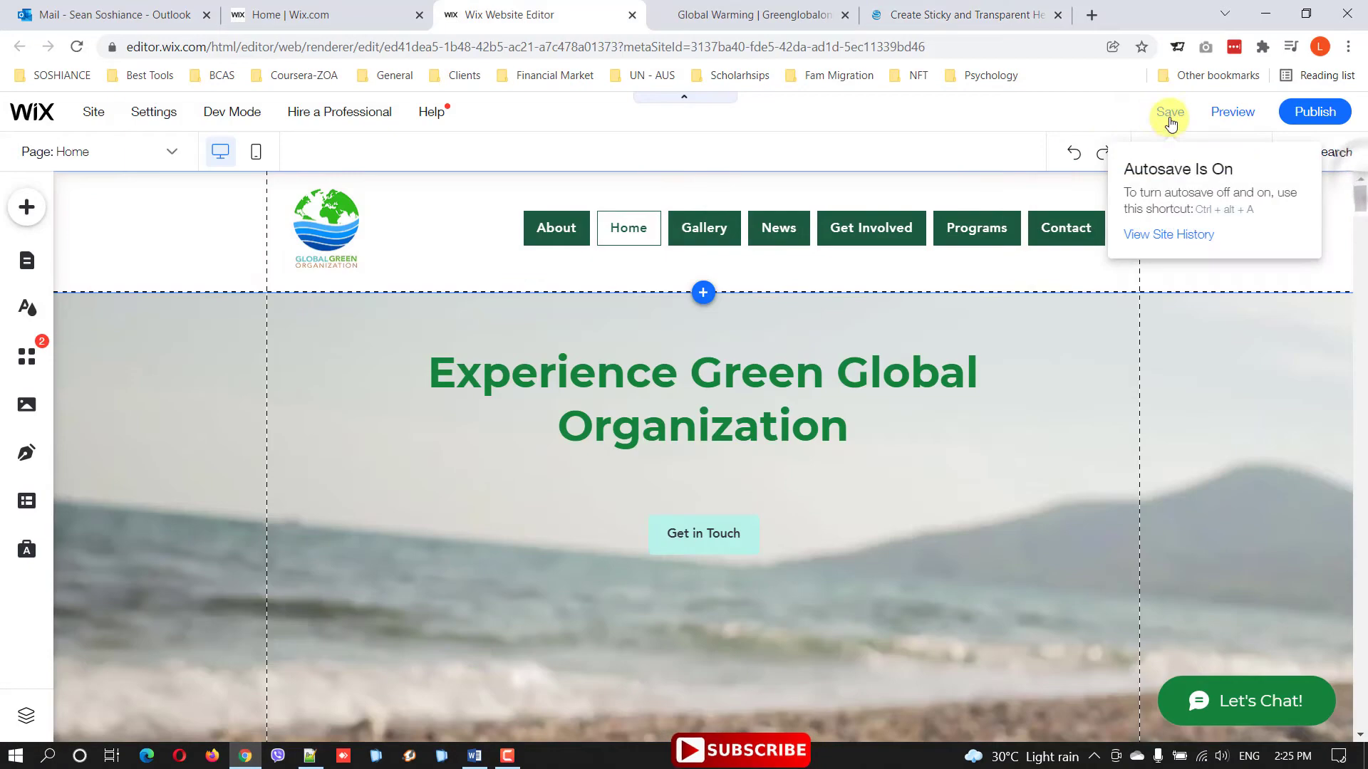
click(1319, 111)
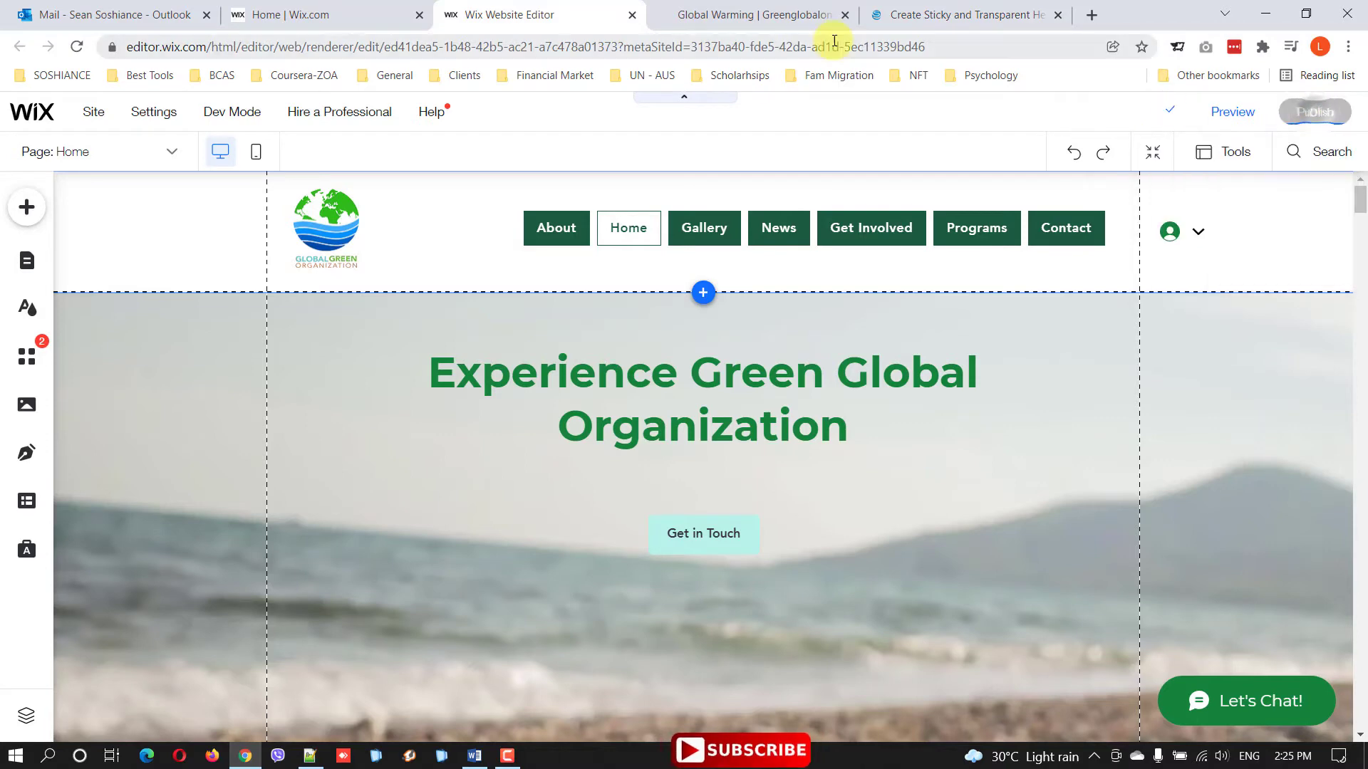
Step: Reload the live greenglobalonline.org page and scroll through it to check the header changes
click(763, 14)
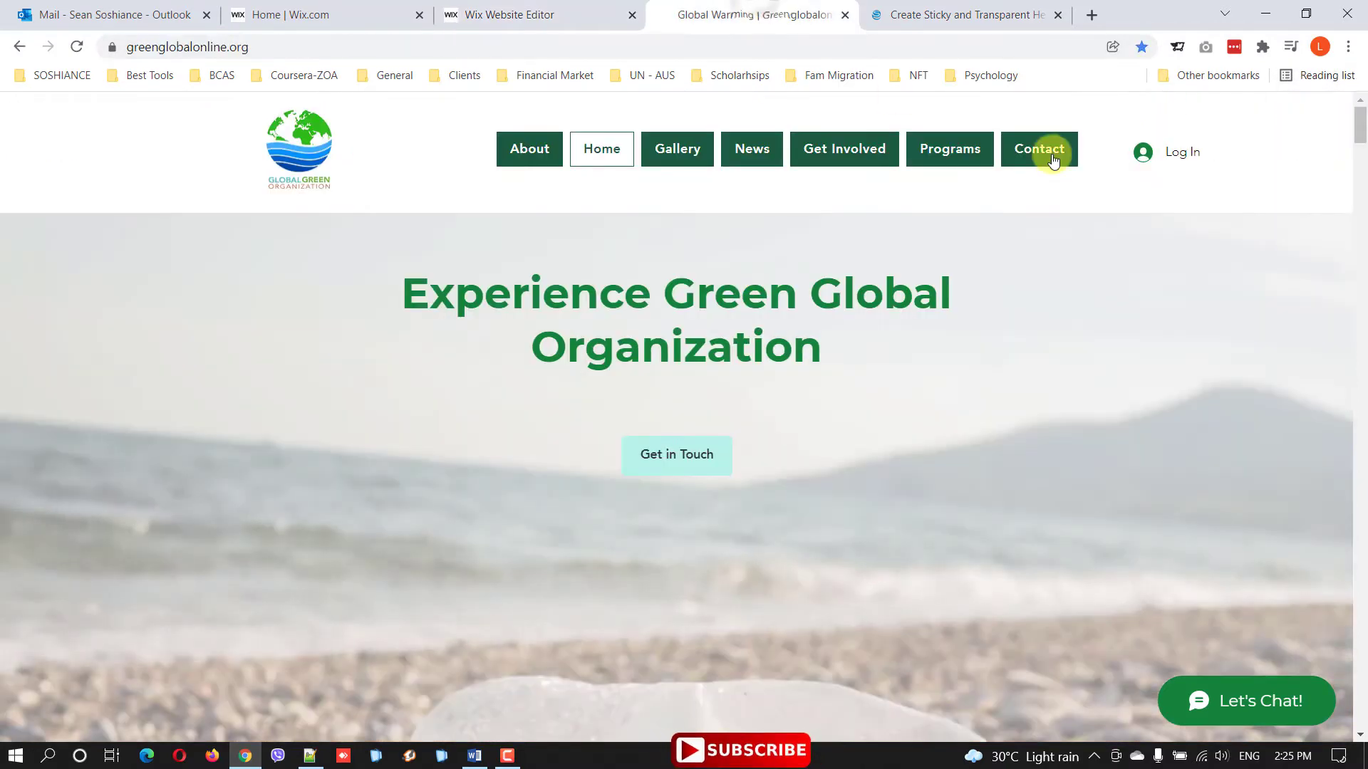
click(79, 46)
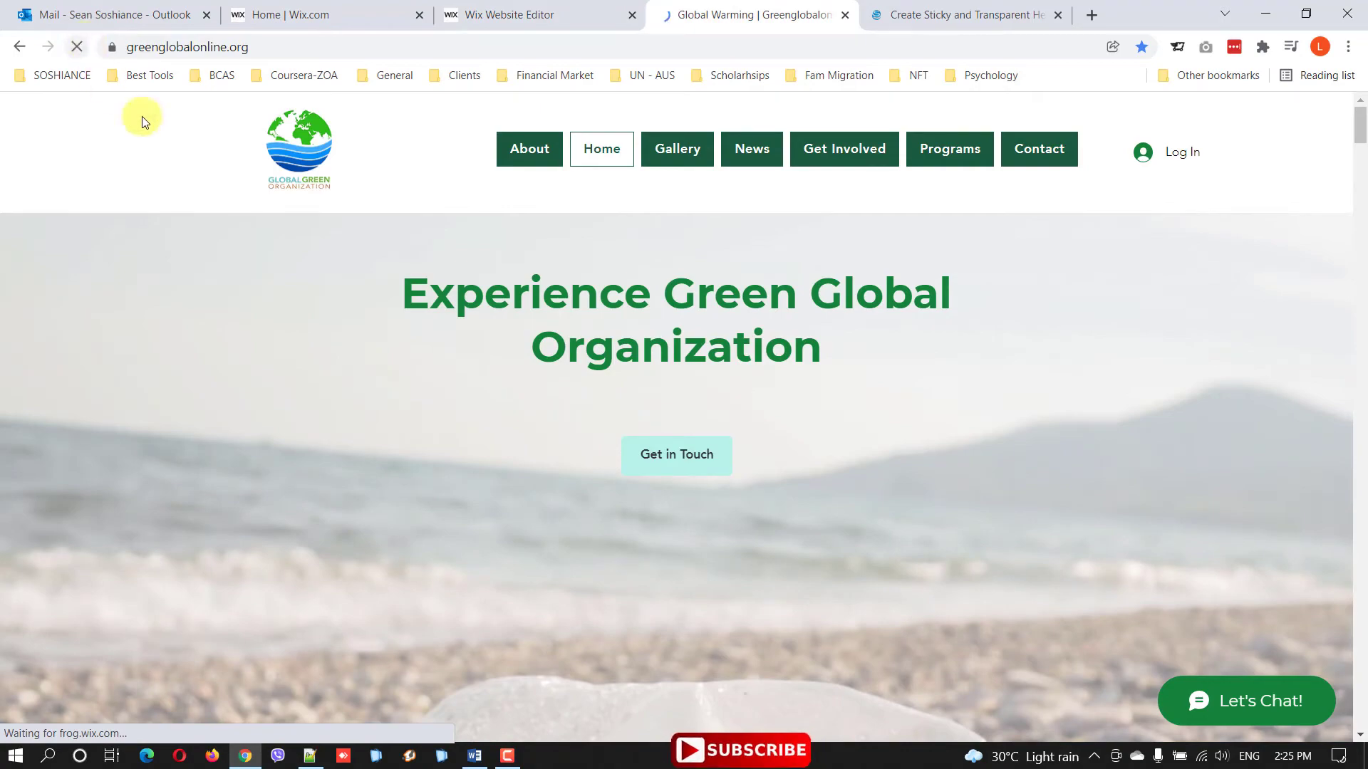
scroll(1360, 125, down, 6)
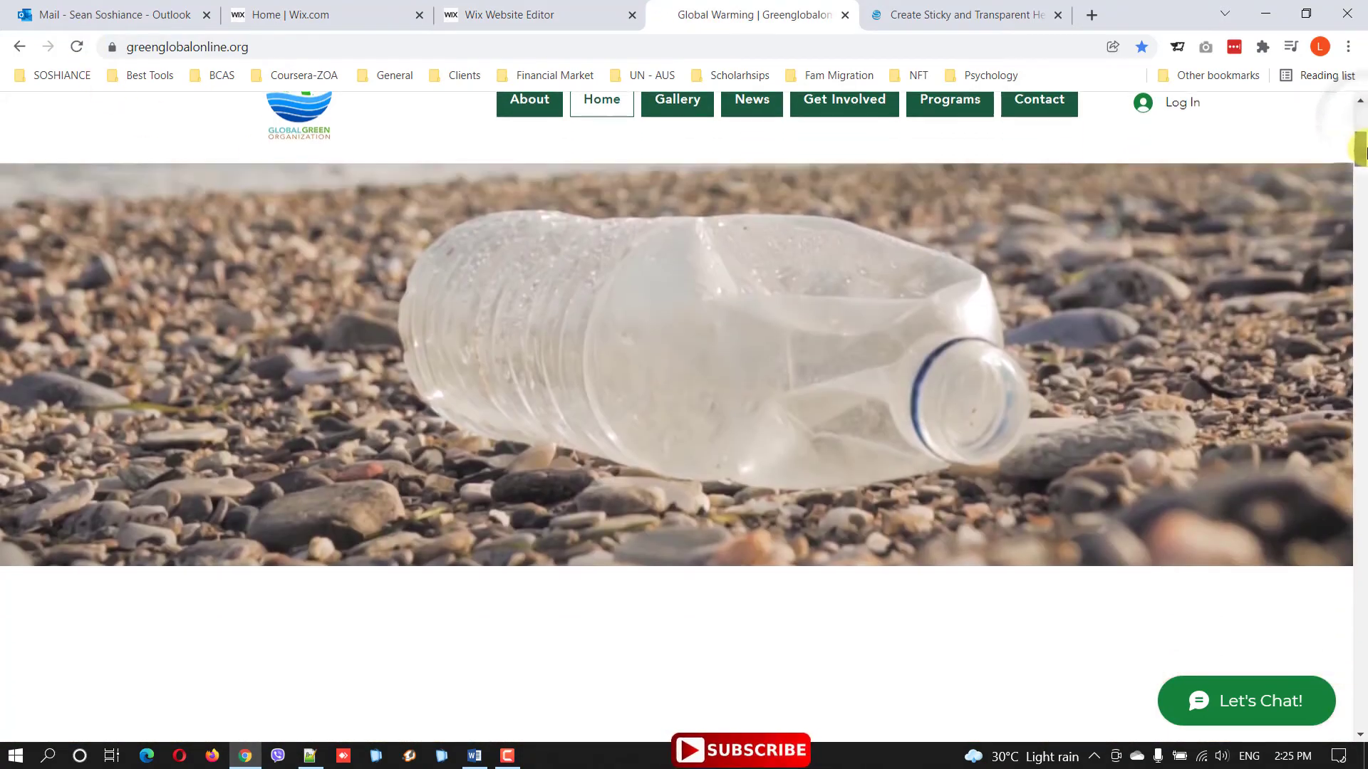
scroll(1362, 122, up, 6)
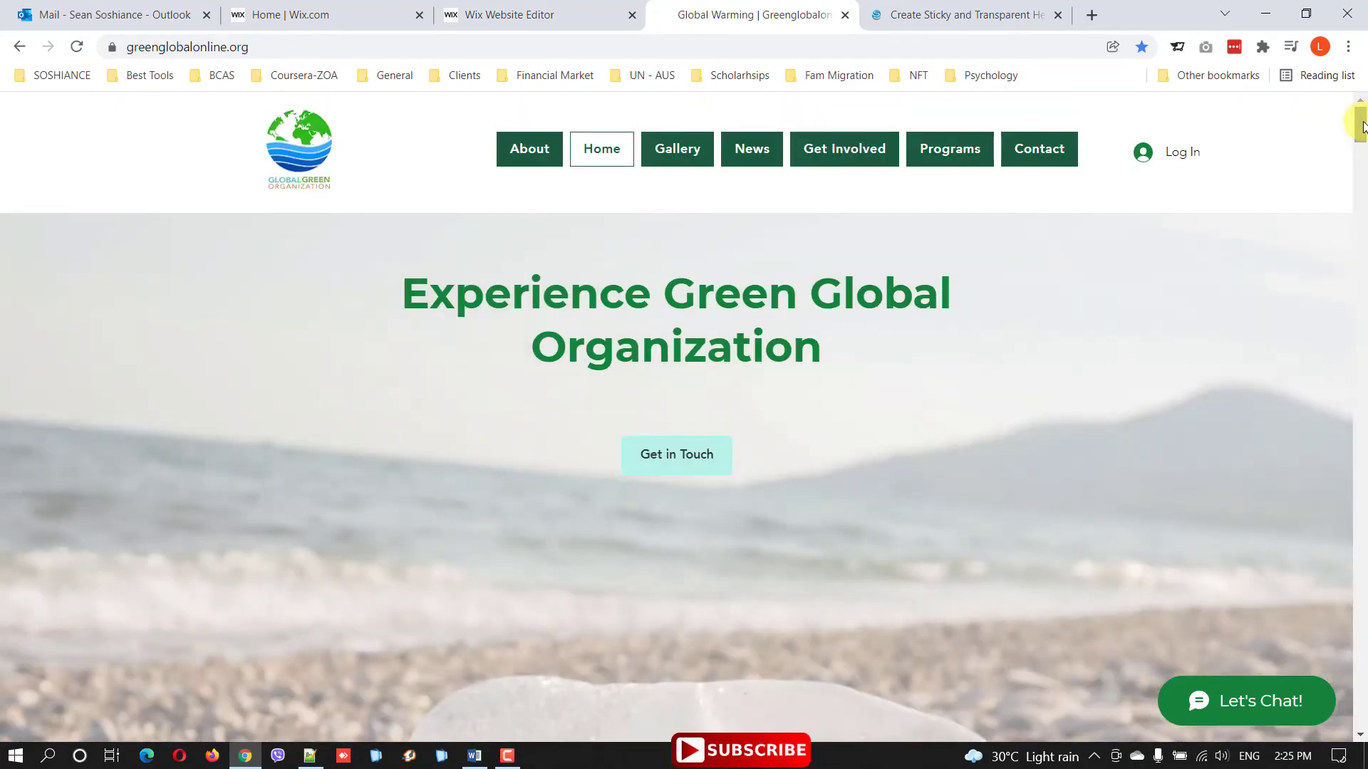
drag(1361, 122, 1360, 713)
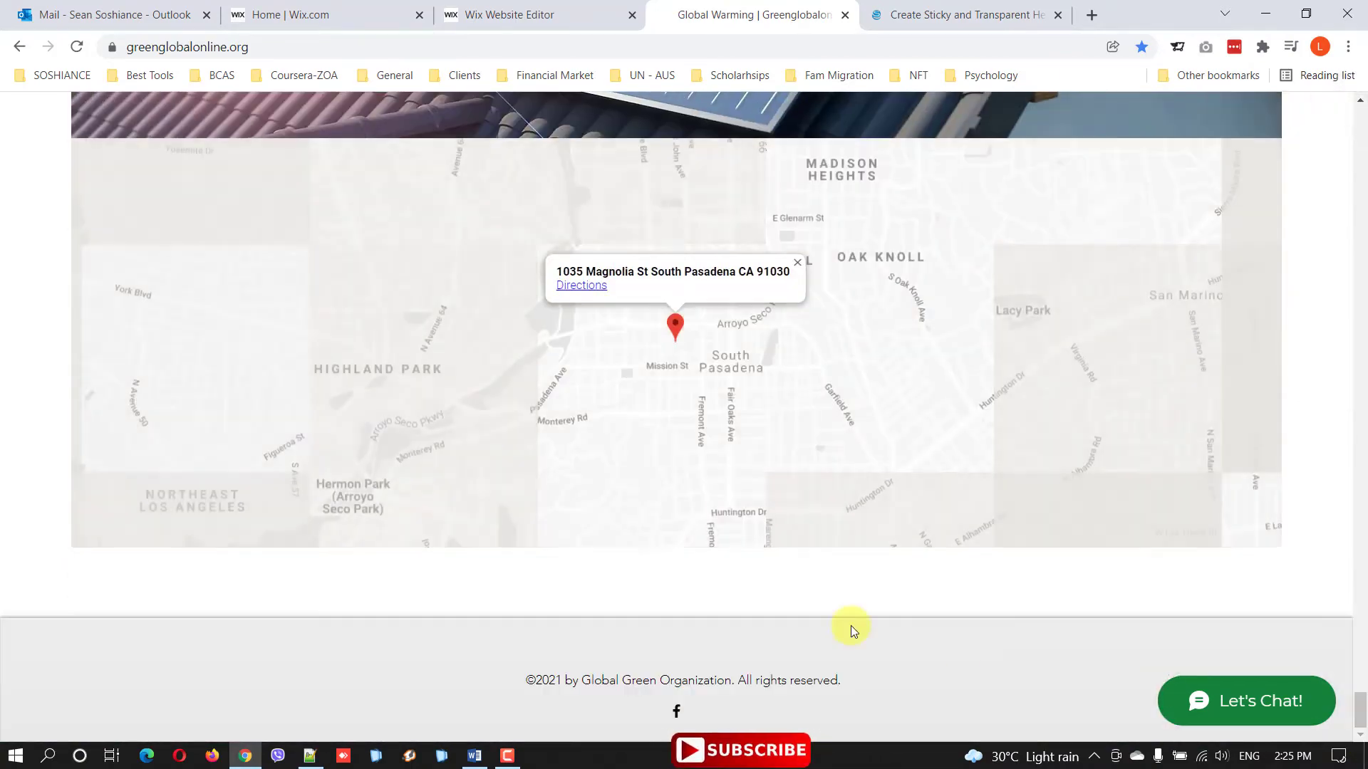
Step: Back in the editor, select the footer's copyright text and then its social links
click(341, 7)
click(499, 14)
scroll(1169, 361, down, 5)
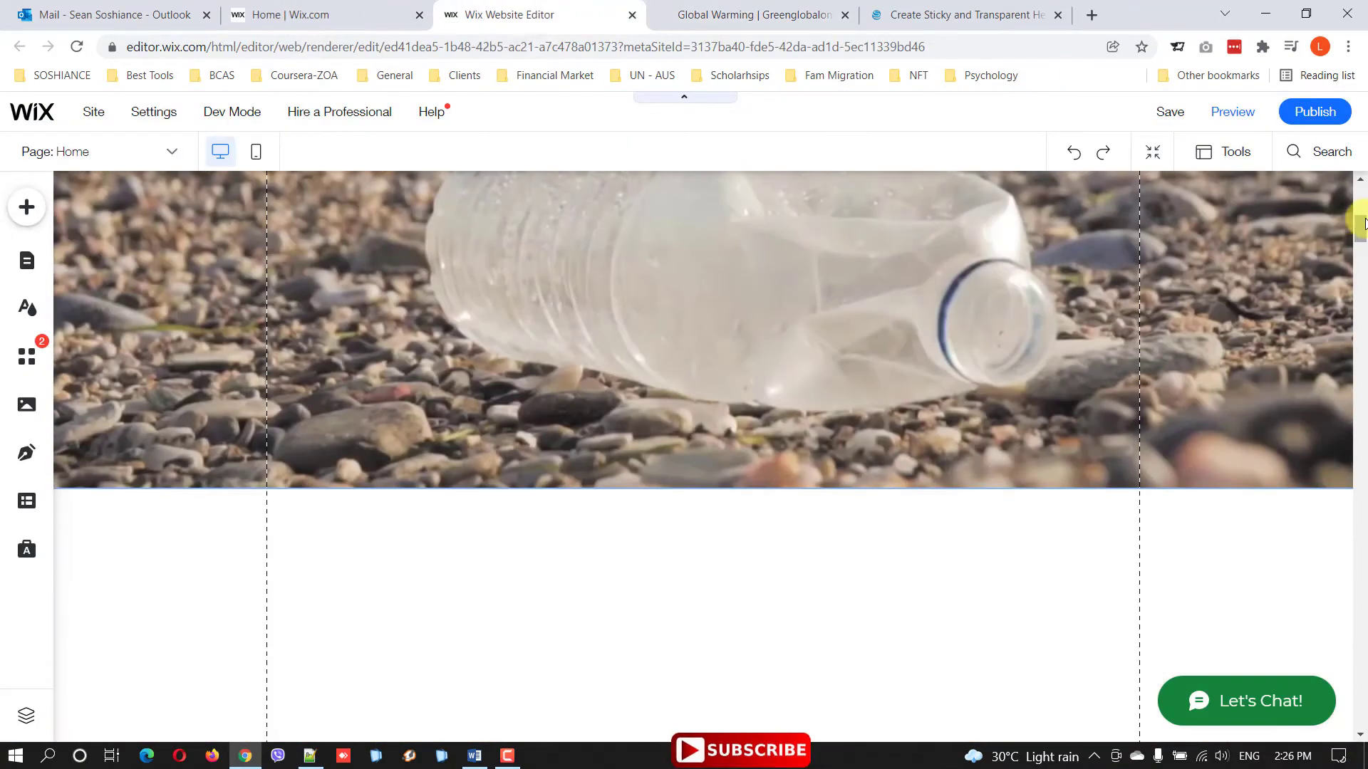
drag(1362, 223, 1360, 269)
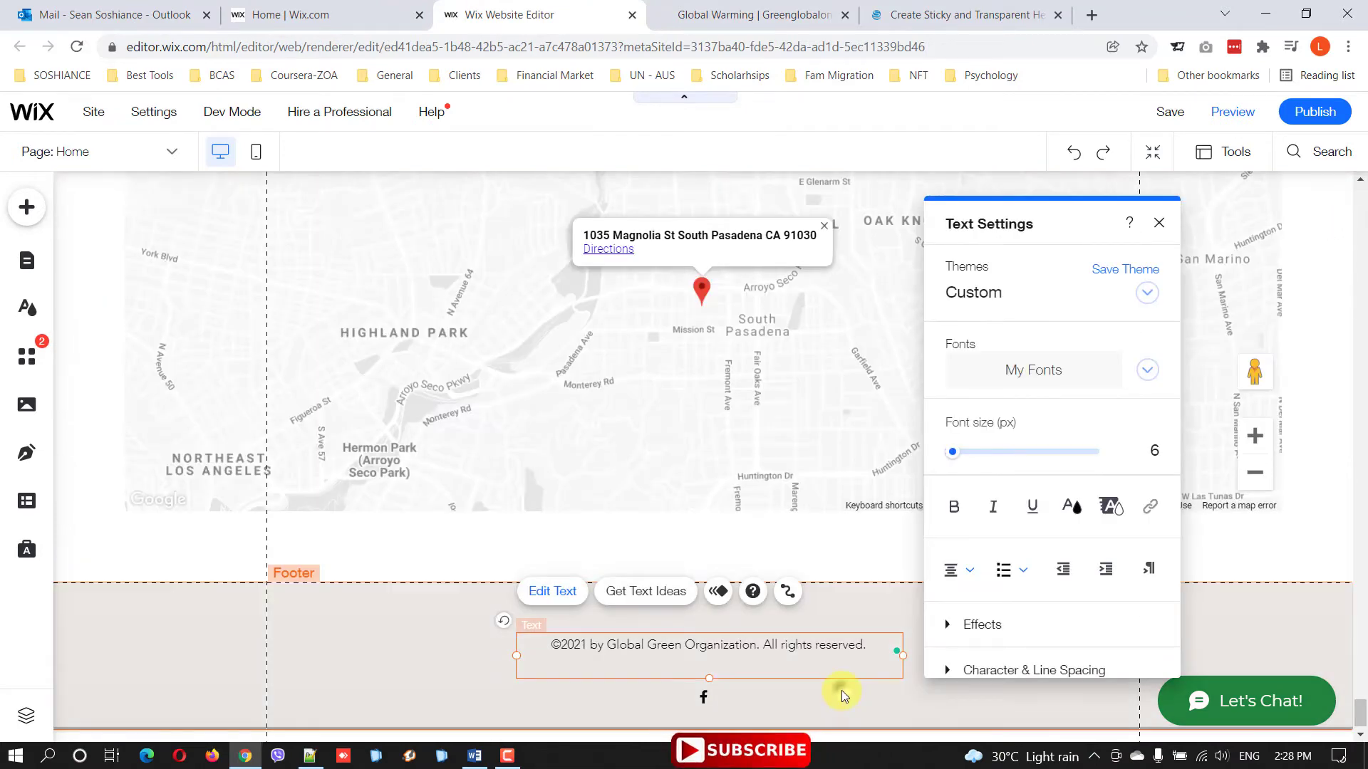
click(841, 691)
click(765, 650)
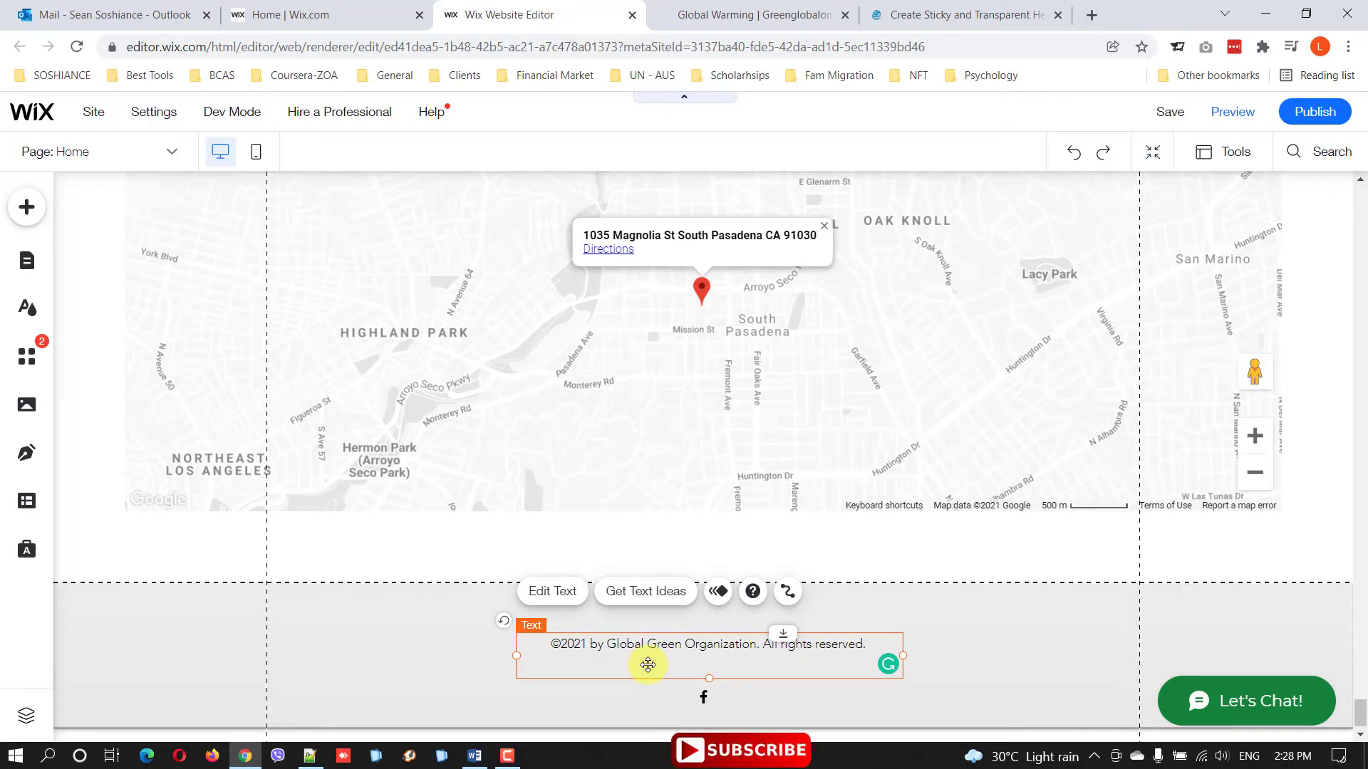
click(707, 698)
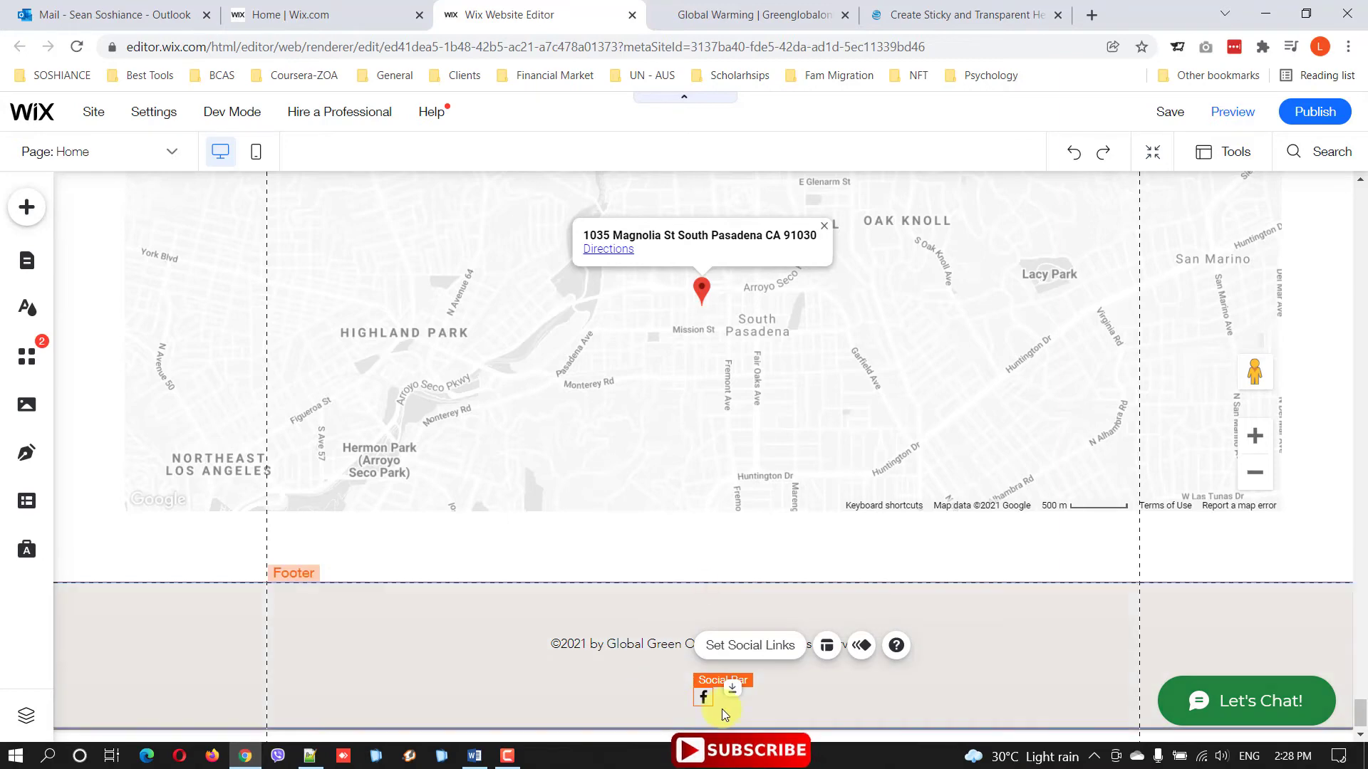
Step: Search the Add elements panel for Login Bar, then open the footer's Change Footer Design choices
click(26, 207)
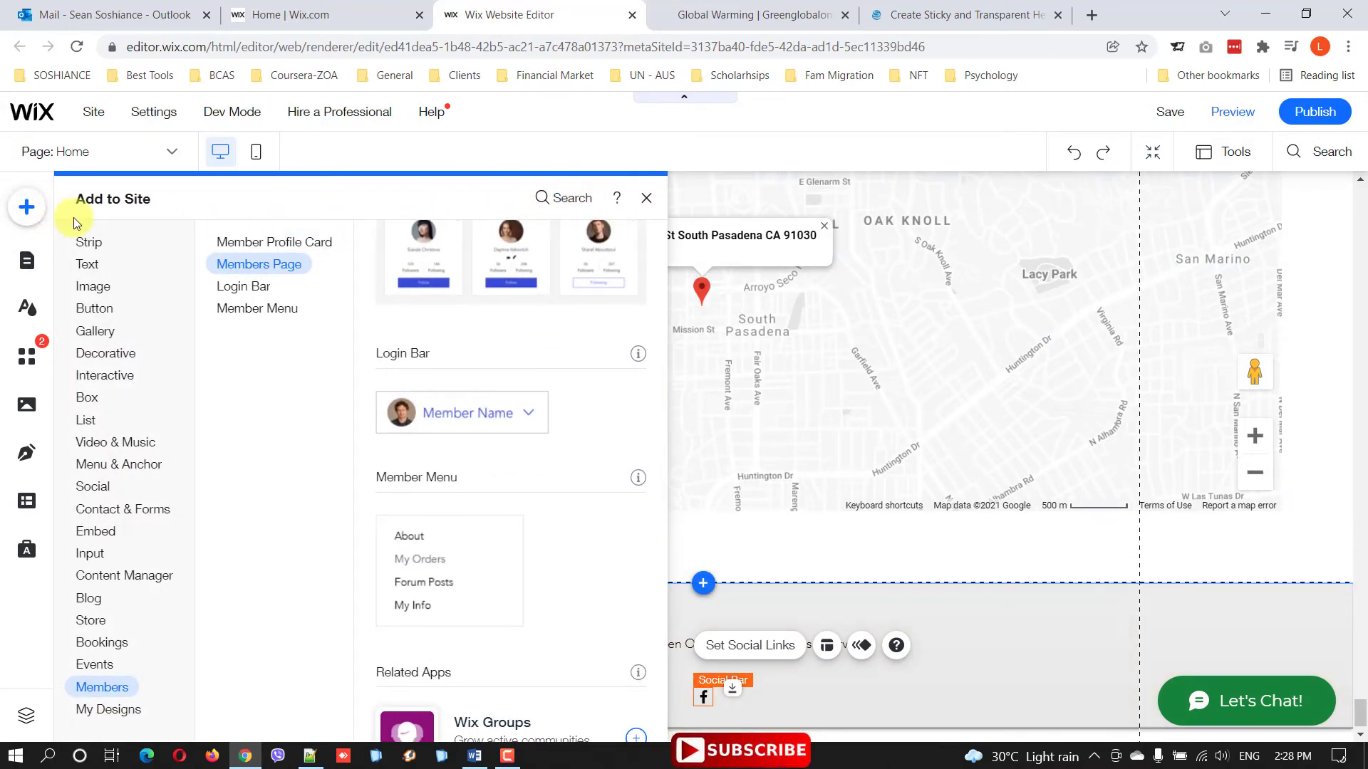
click(574, 205)
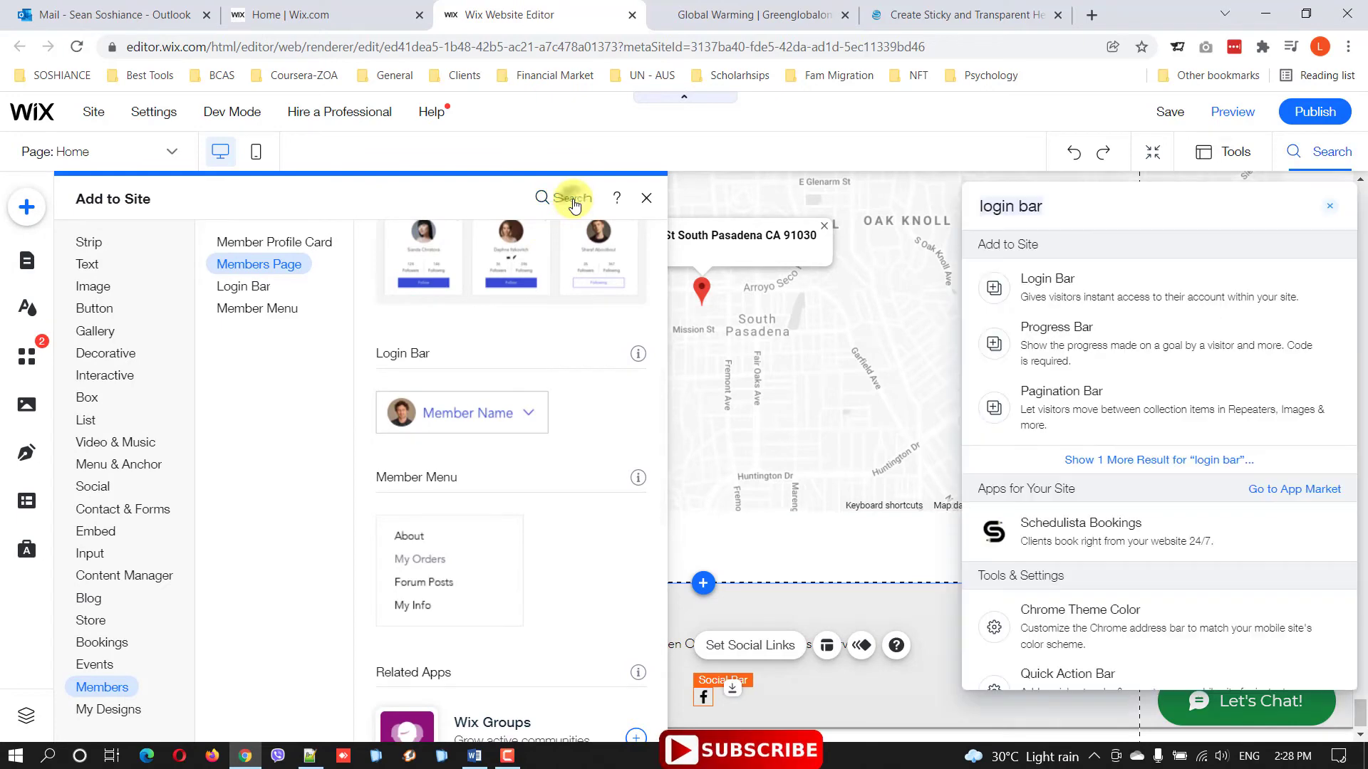
click(1033, 284)
click(1335, 211)
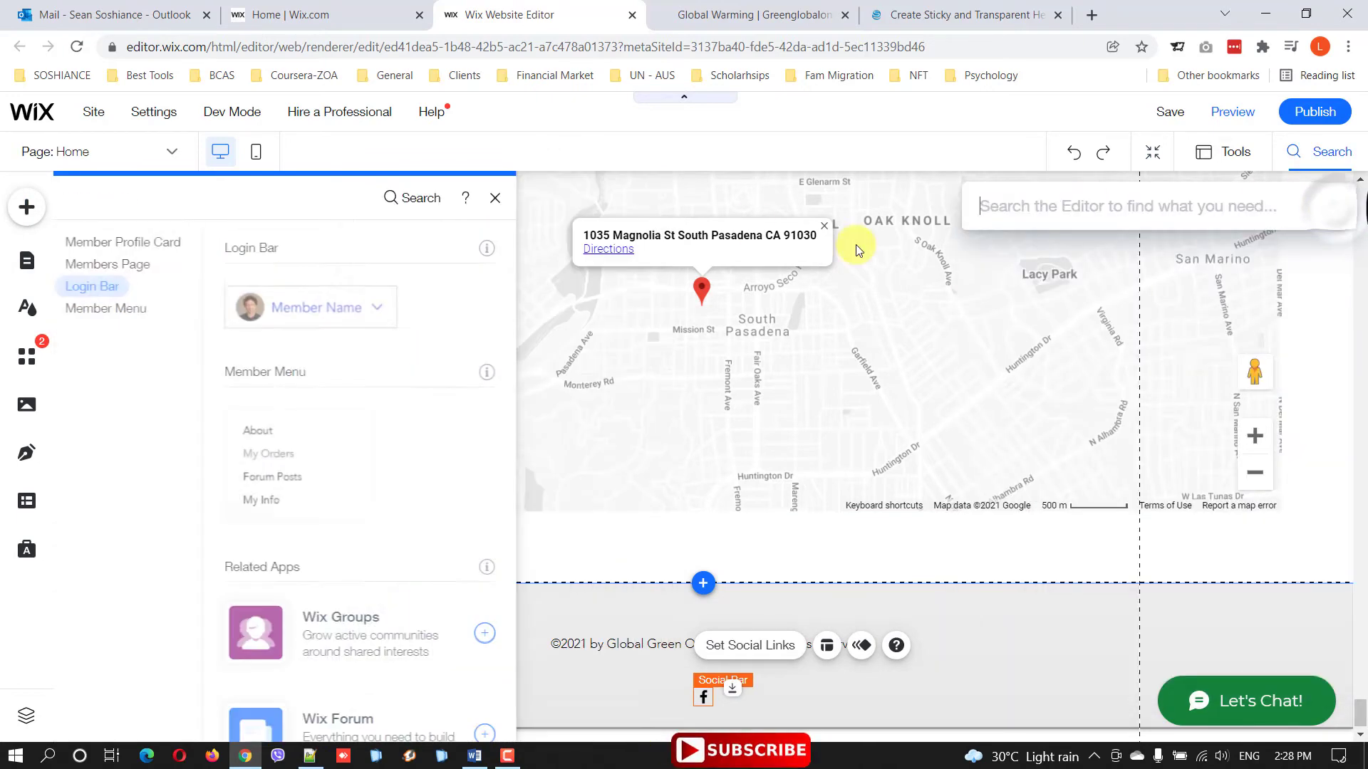
click(858, 685)
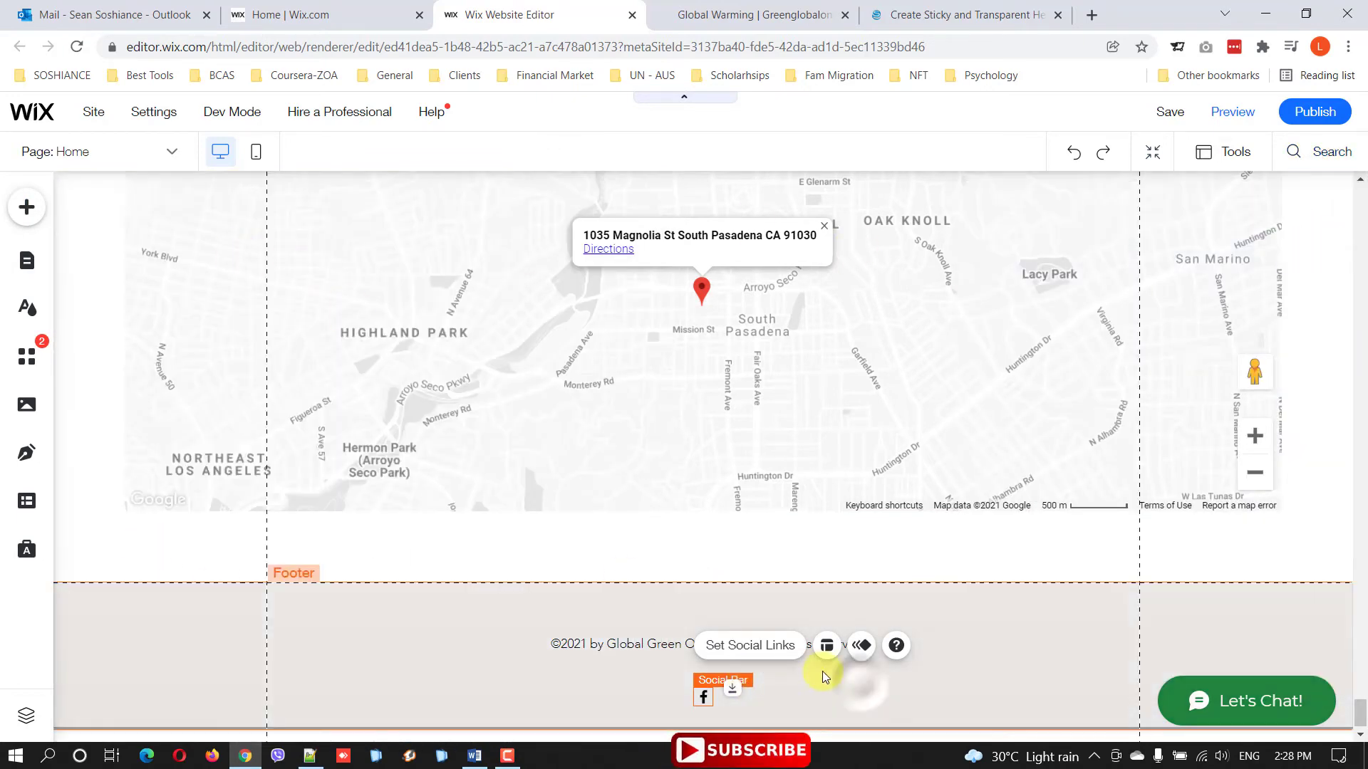
click(351, 546)
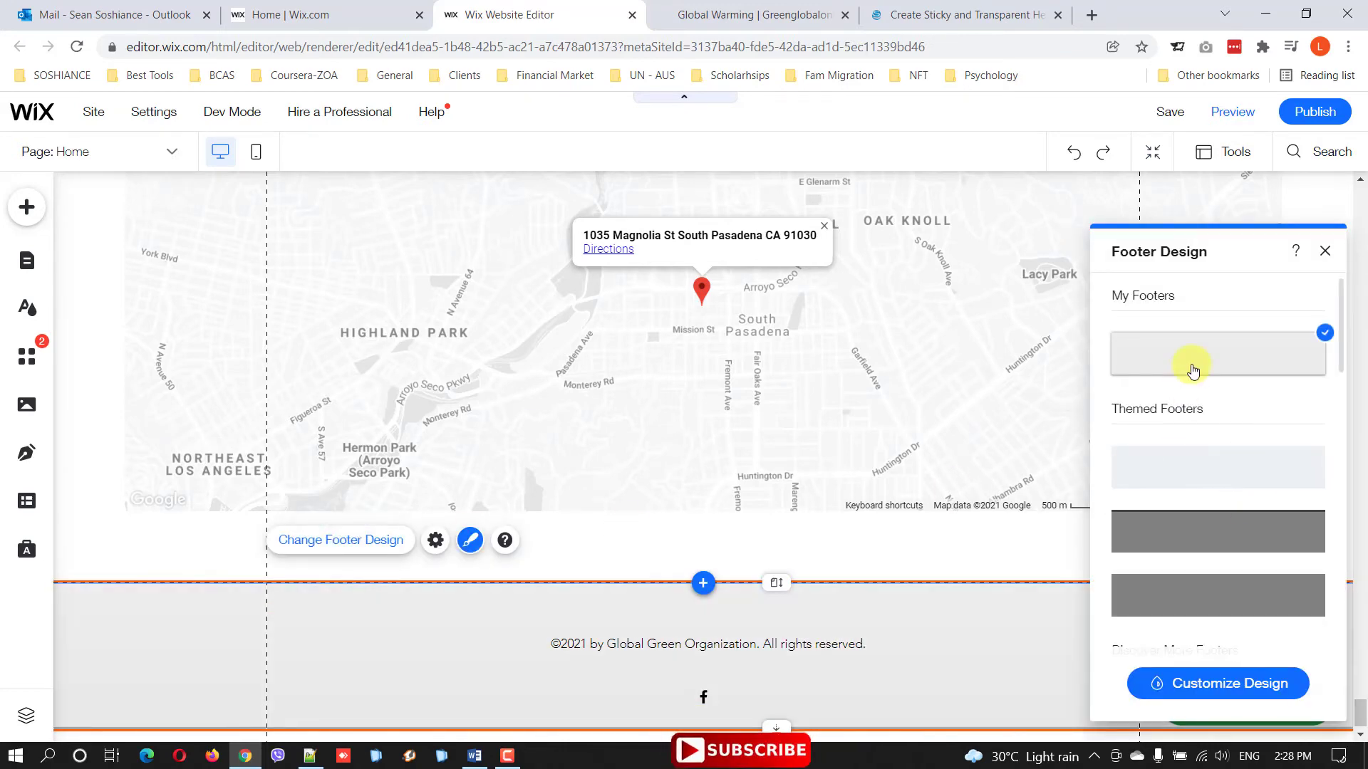
Step: Check the footer's custom design Fill Color & Opacity, which shows 20% opacity
click(1232, 685)
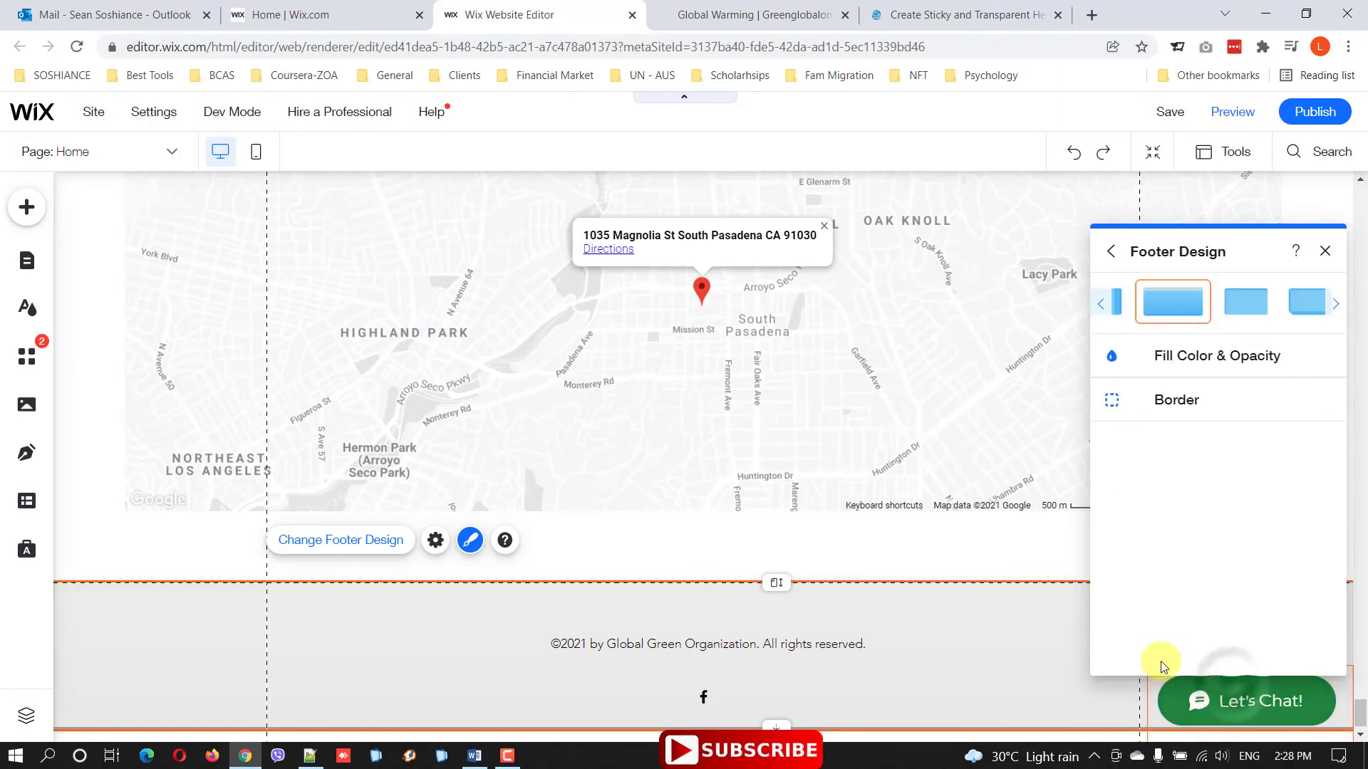
click(1199, 357)
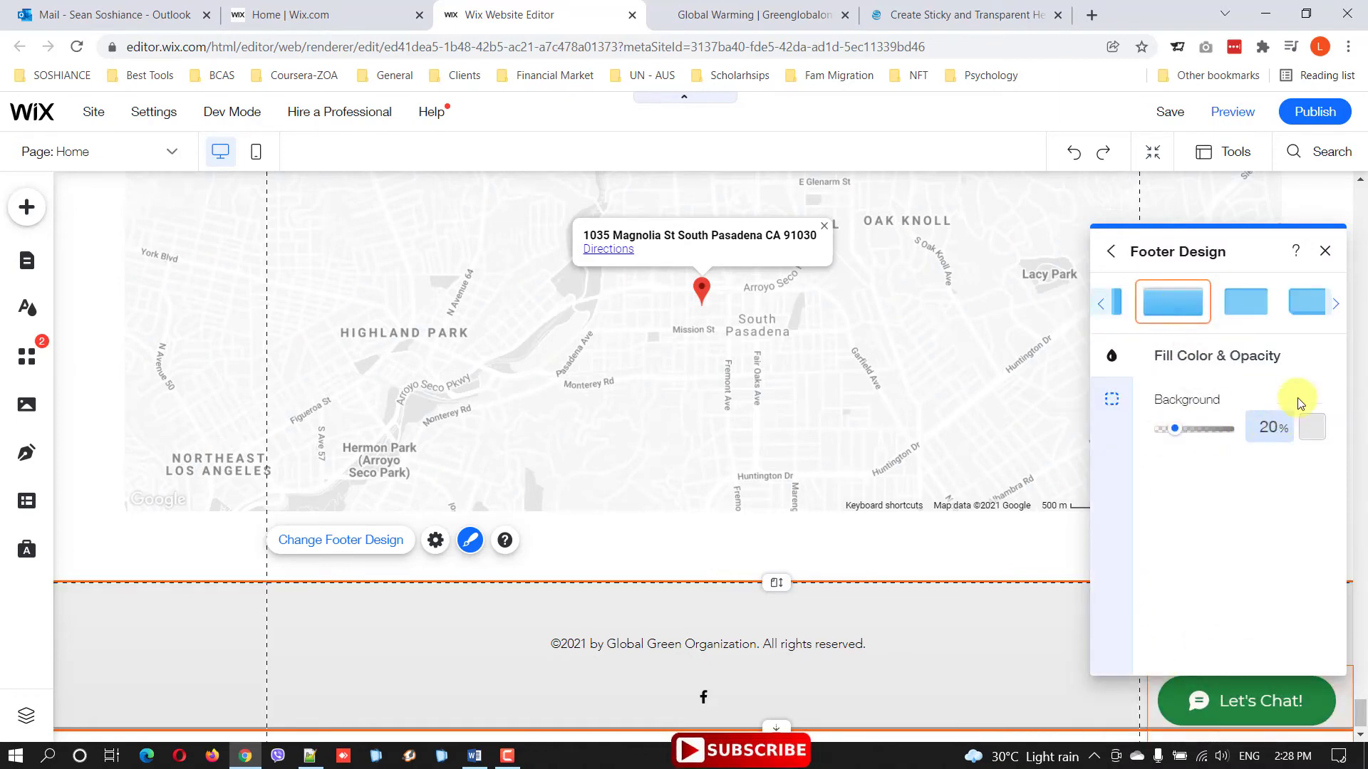
click(1325, 251)
Step: Move the Facebook icon just below the copyright text, shorten the footer, and save
drag(703, 676, 704, 635)
click(773, 686)
drag(772, 686, 773, 670)
click(1181, 108)
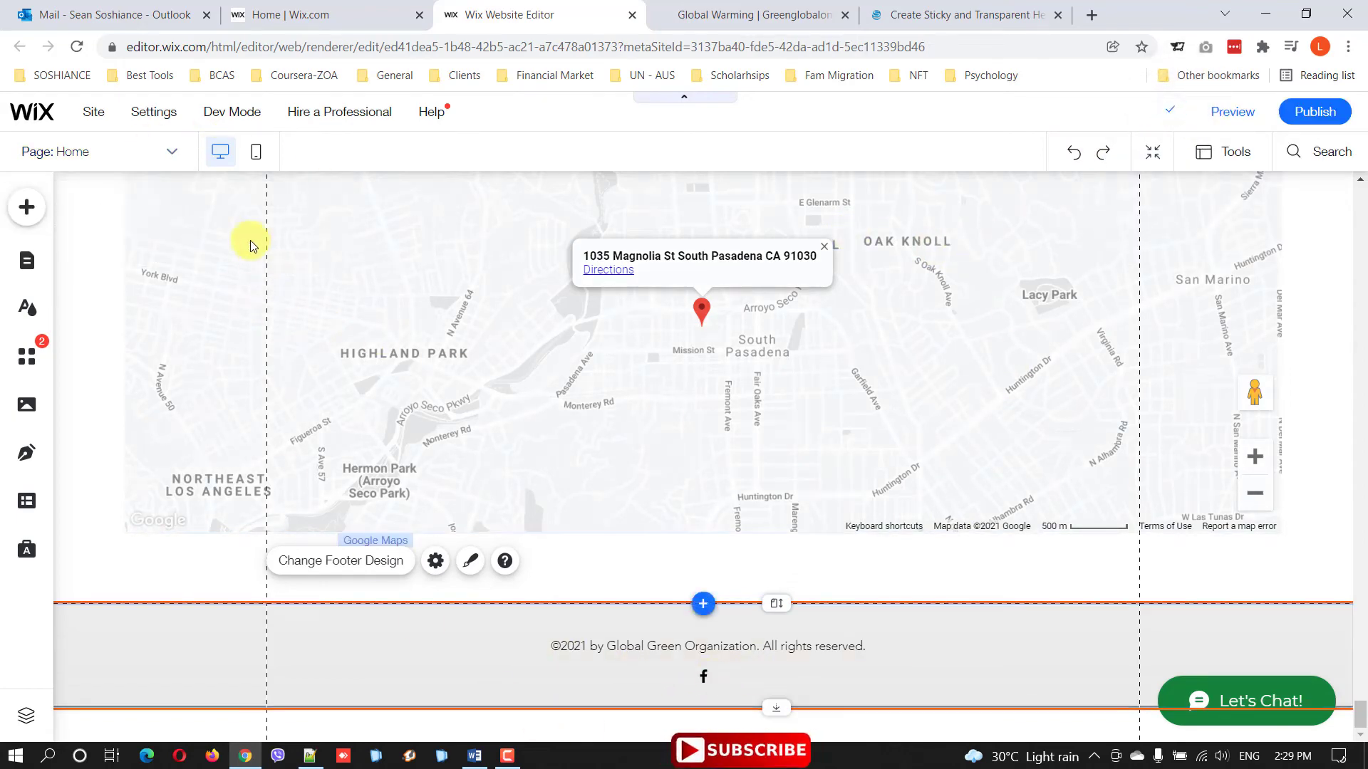
Step: In mobile view, shrink the footer copyright text, move it above the Facebook icon, and save
click(258, 158)
click(627, 695)
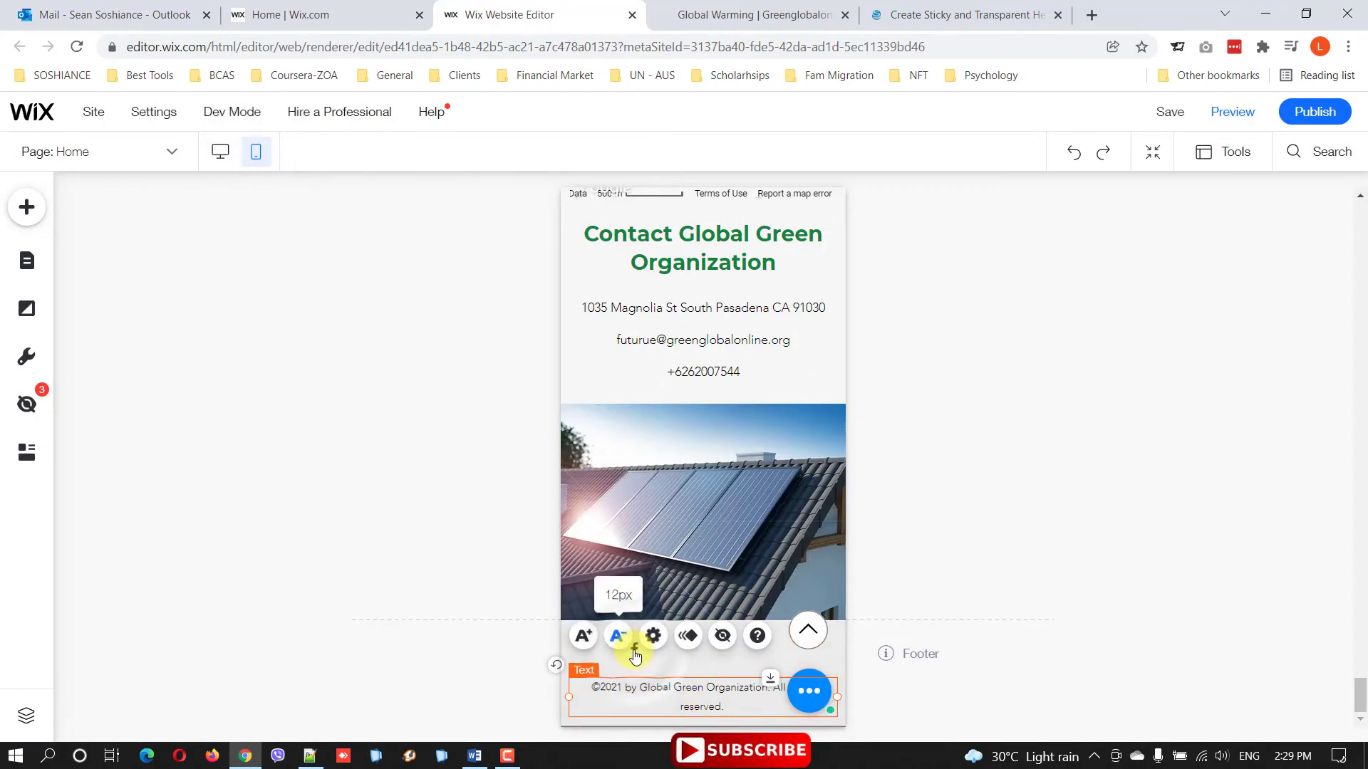
click(619, 636)
drag(719, 710, 695, 662)
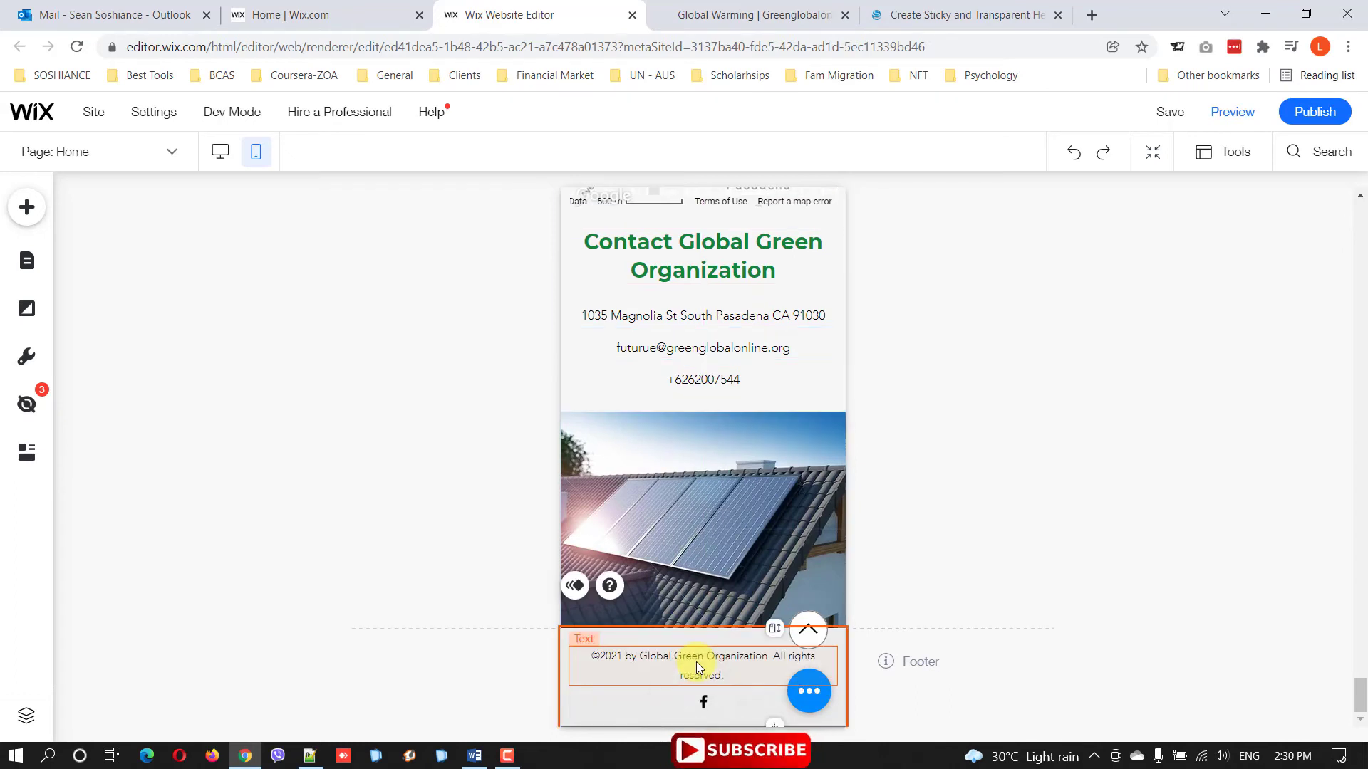
click(1170, 123)
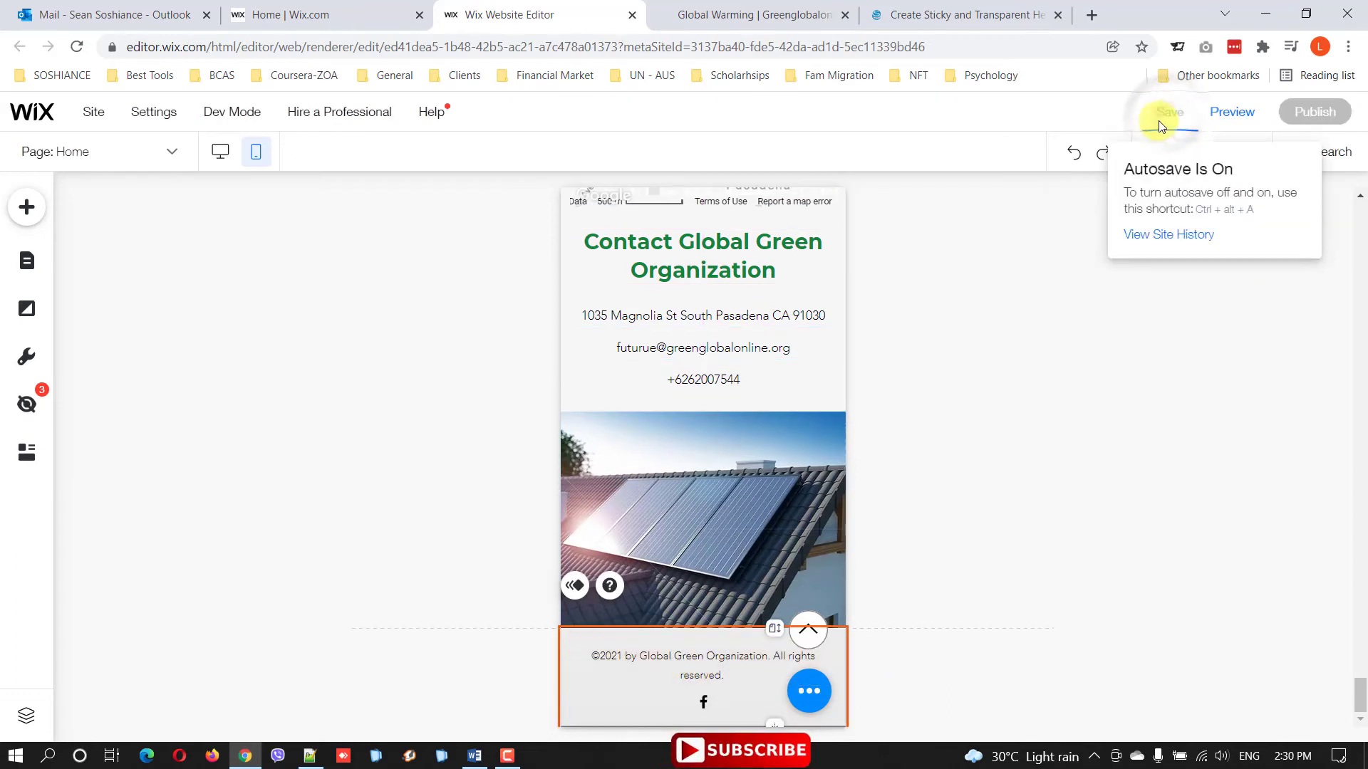
Step: Return to the desktop layout and publish the saved changes to the live site
click(220, 151)
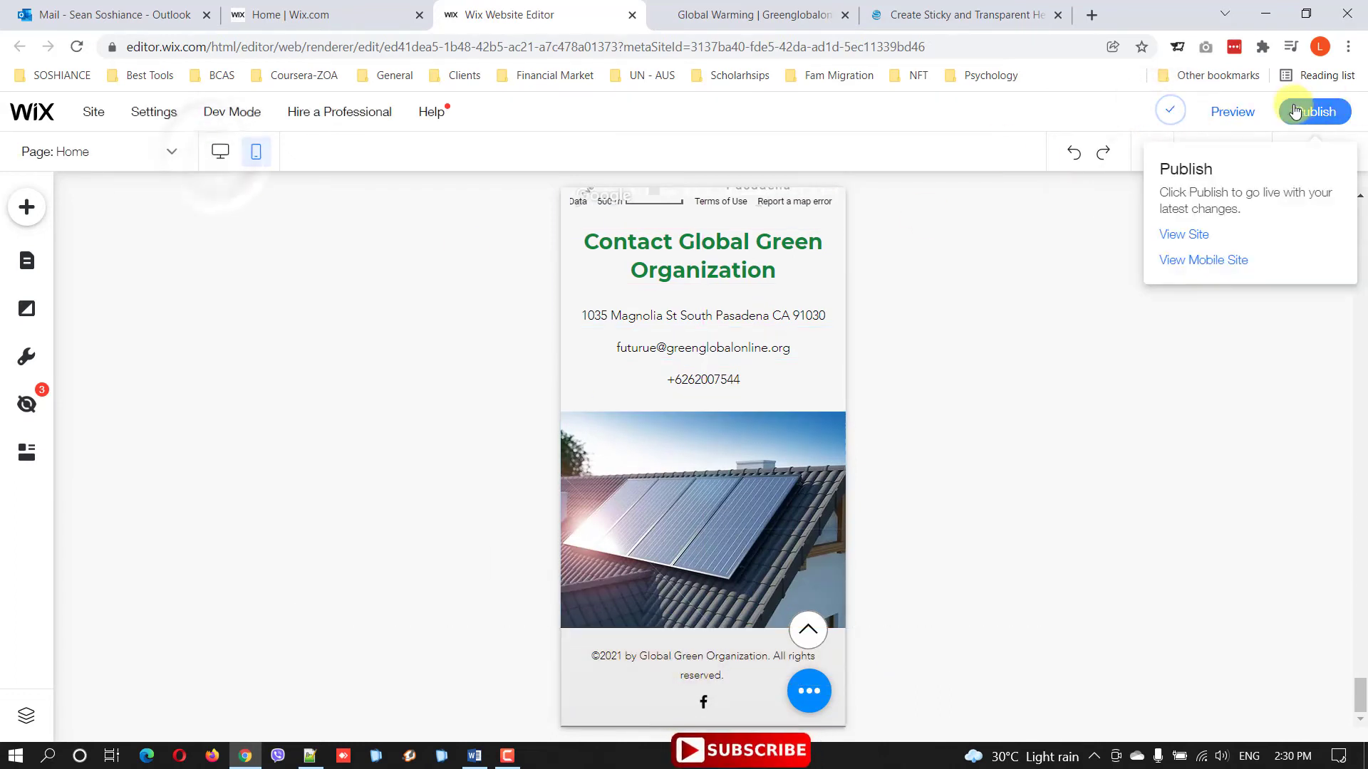
click(224, 153)
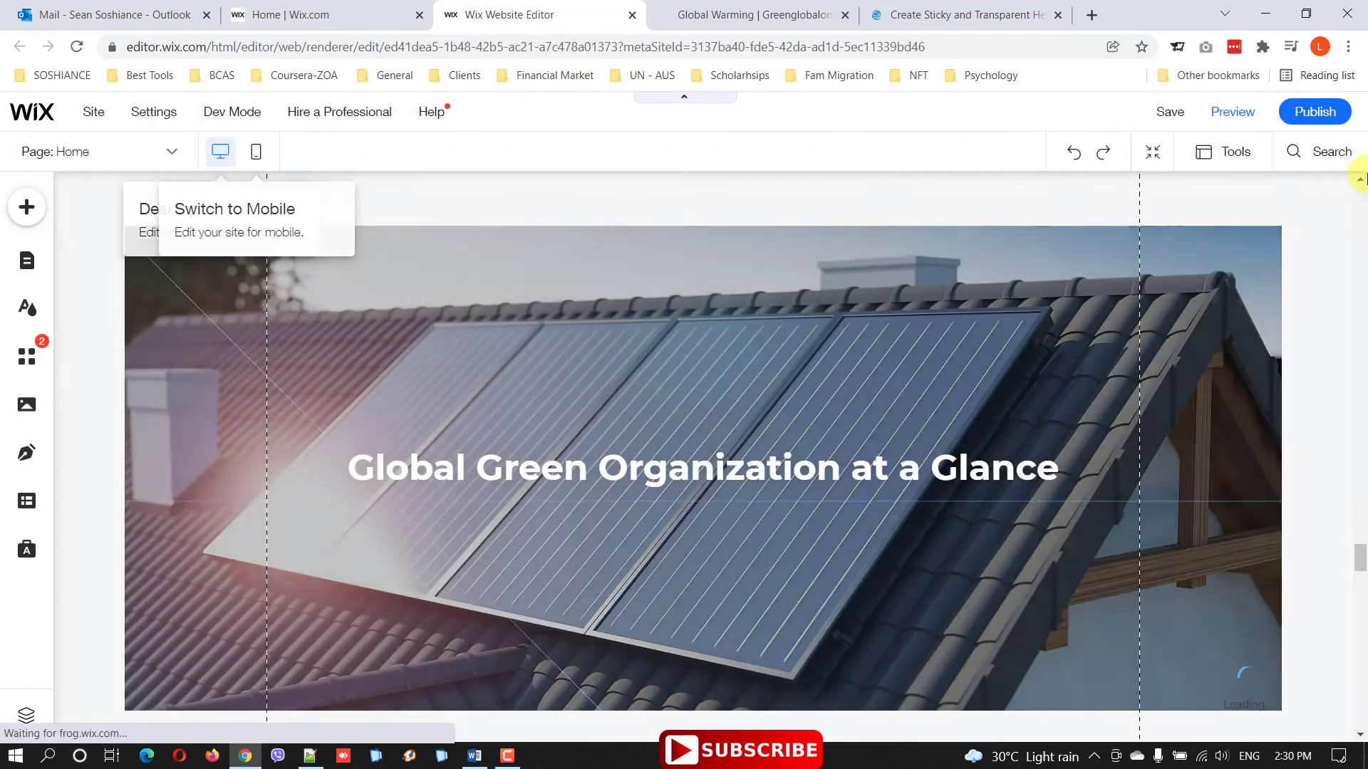
click(1332, 115)
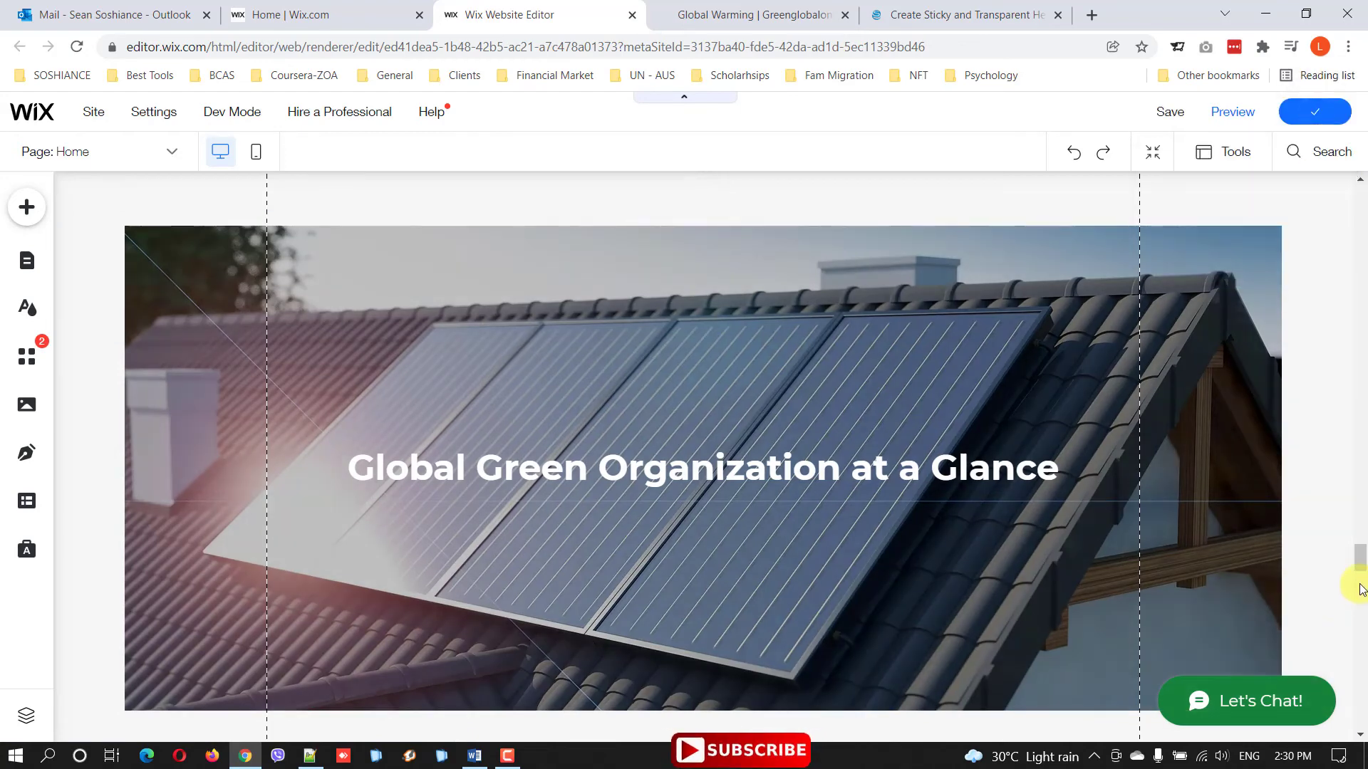
Step: Reload the live Global Green site with F5, scroll to the footer, and return to the top
click(783, 14)
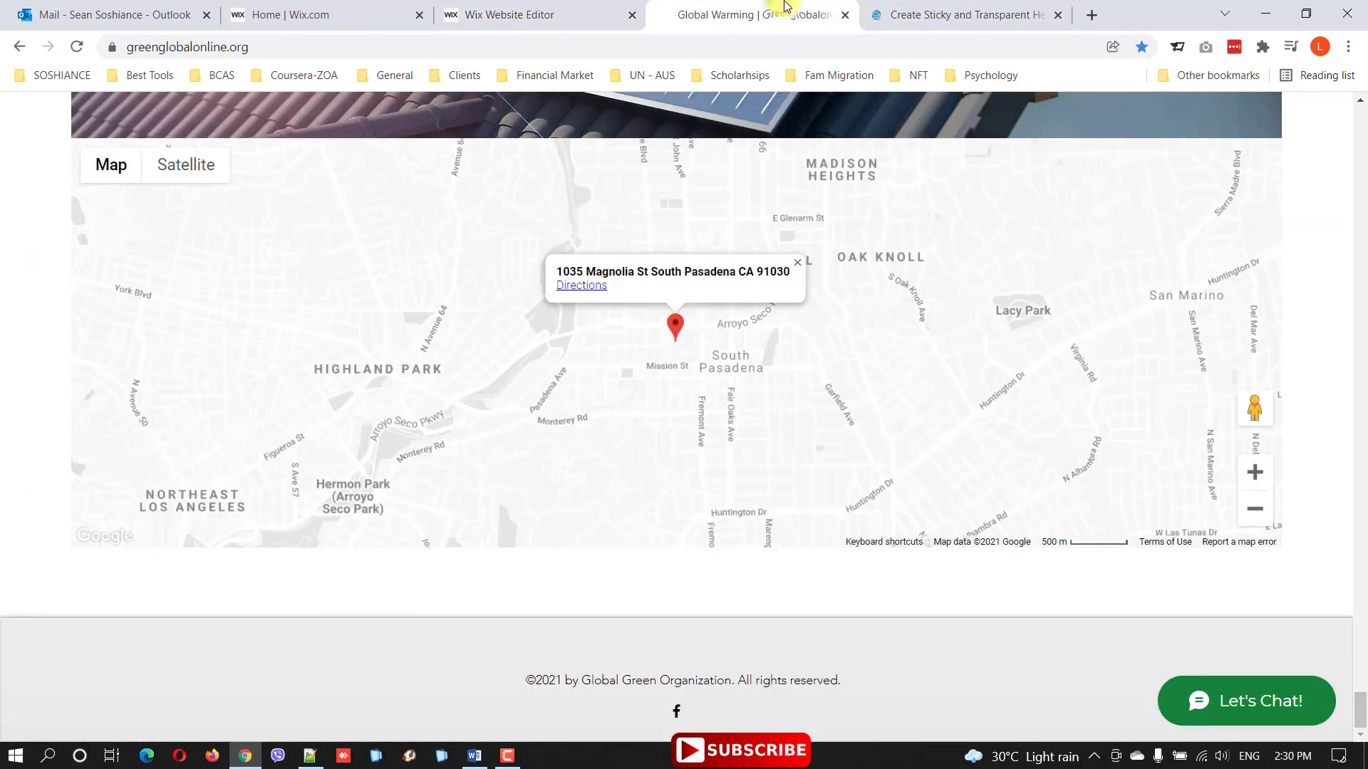
key(F5)
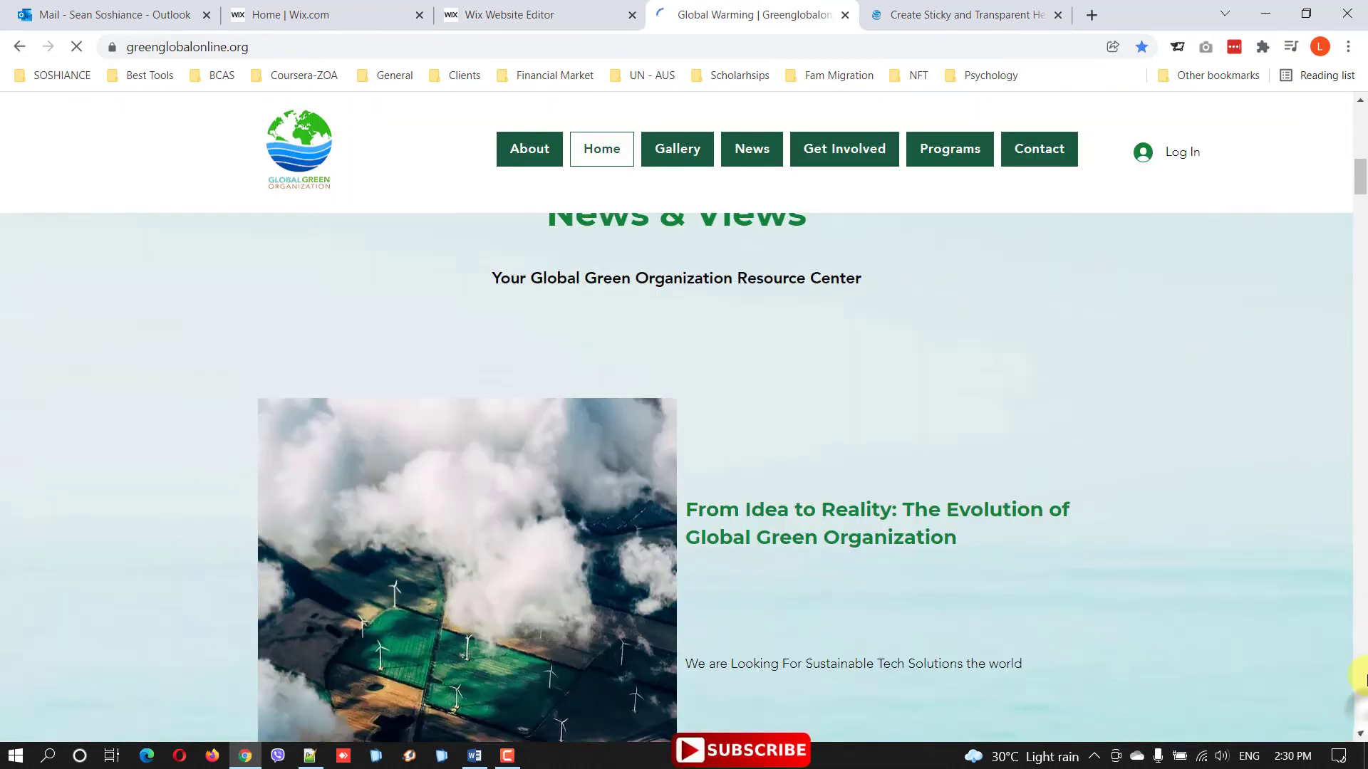
scroll(1334, 601, up, 10)
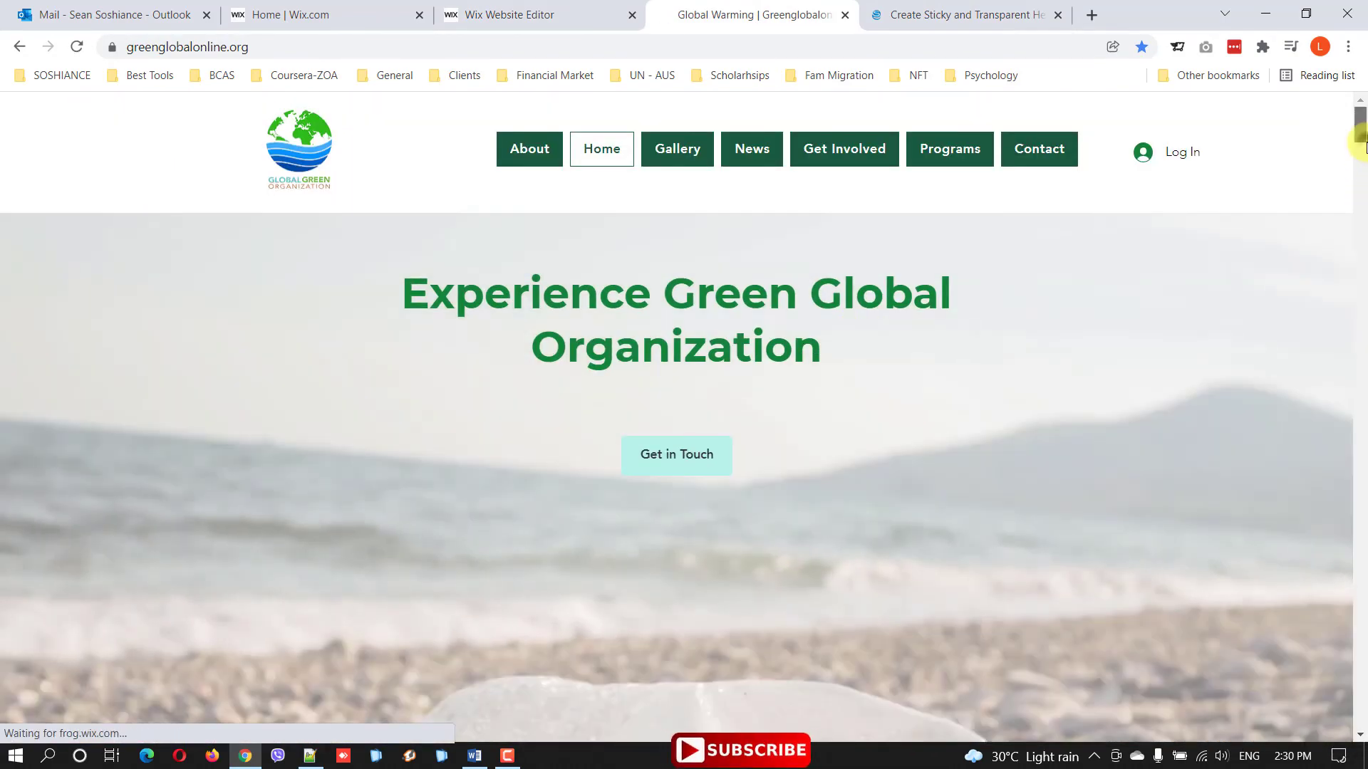
scroll(1363, 253, down, 10)
scroll(1362, 253, down, 20)
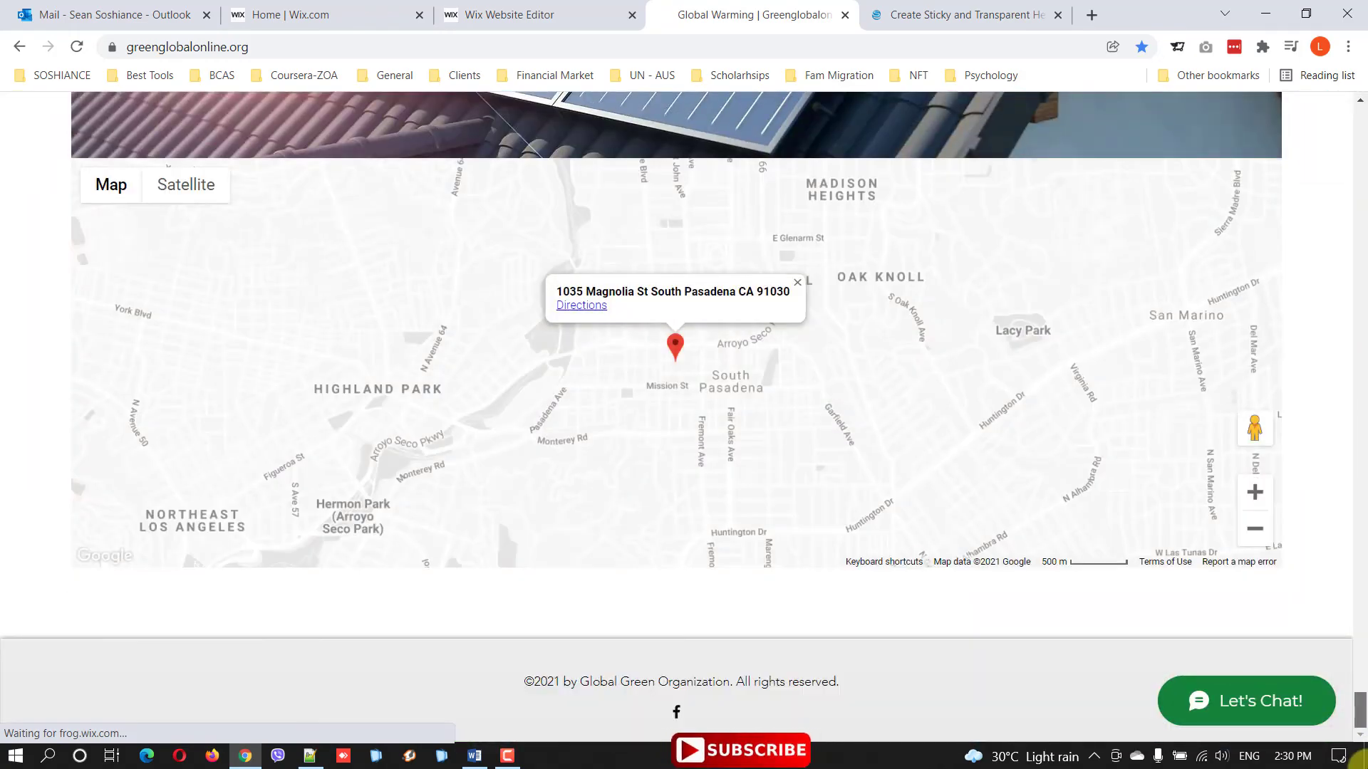
drag(1360, 712, 1363, 126)
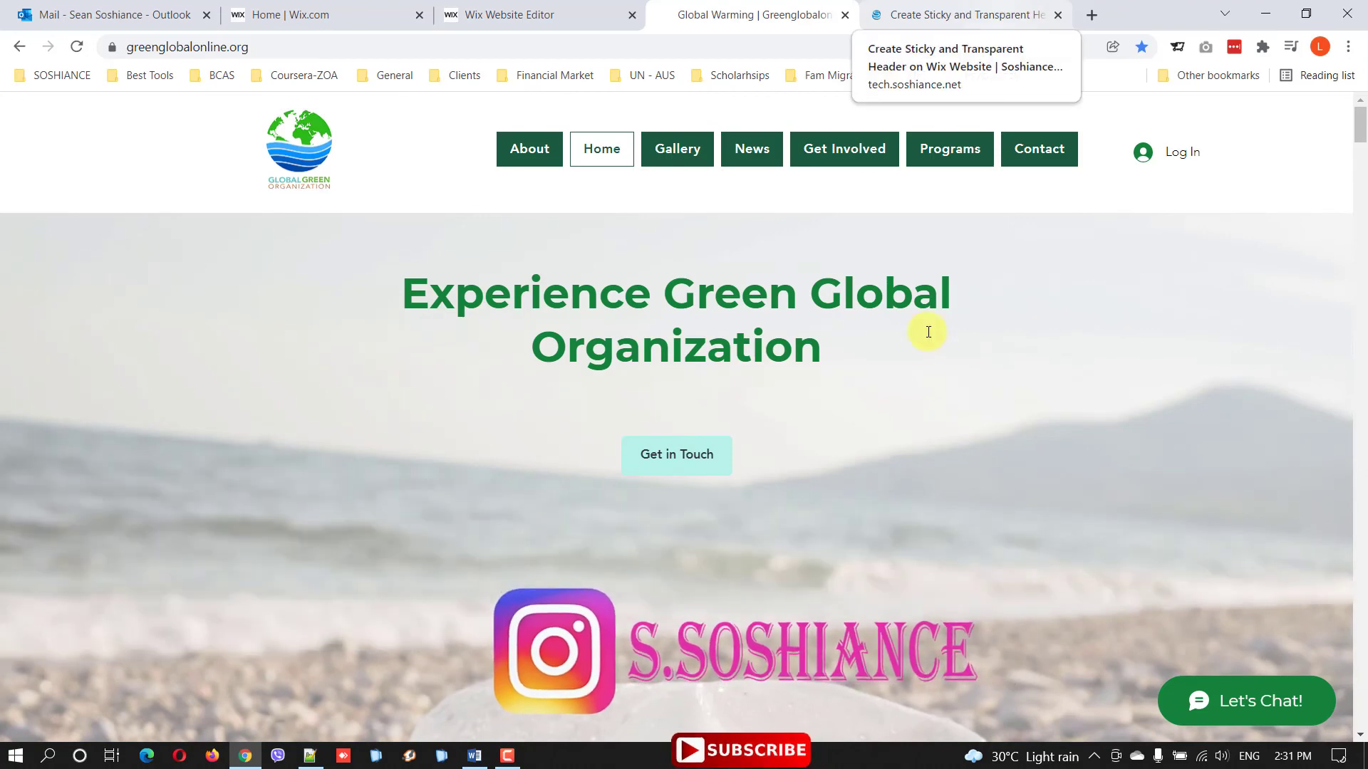
Step: In the tech.soshiance.net sticky-header article tab, open the site's CONTACT page and scroll its request form
click(910, 5)
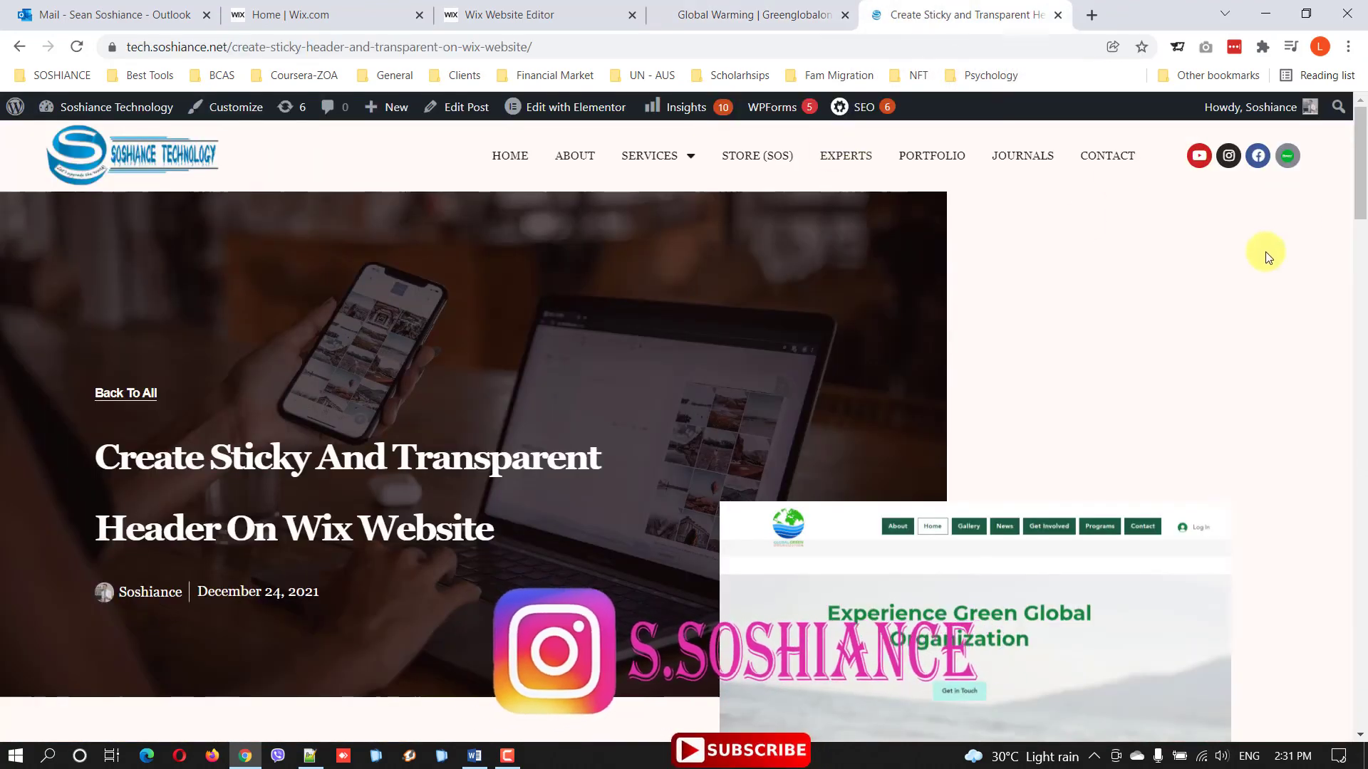
click(163, 47)
drag(200, 54, 201, 52)
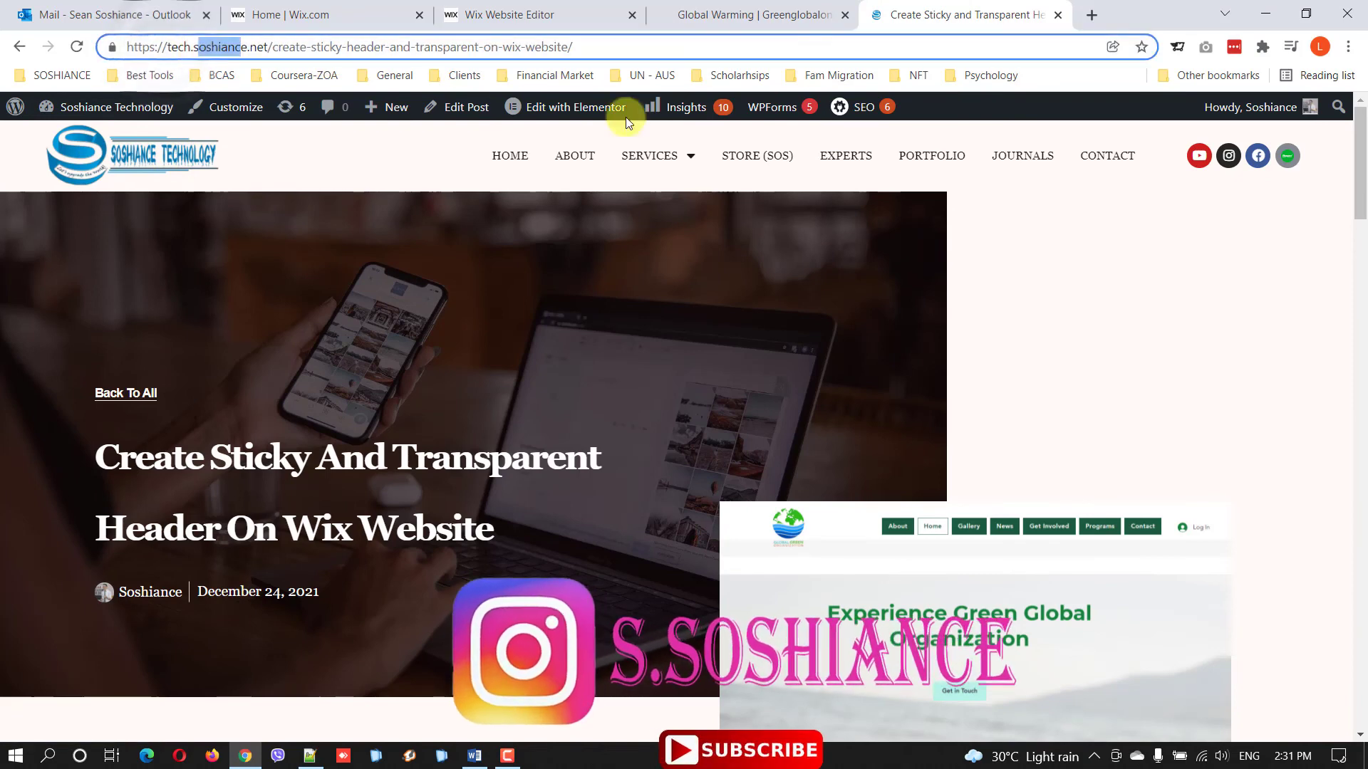
click(1122, 157)
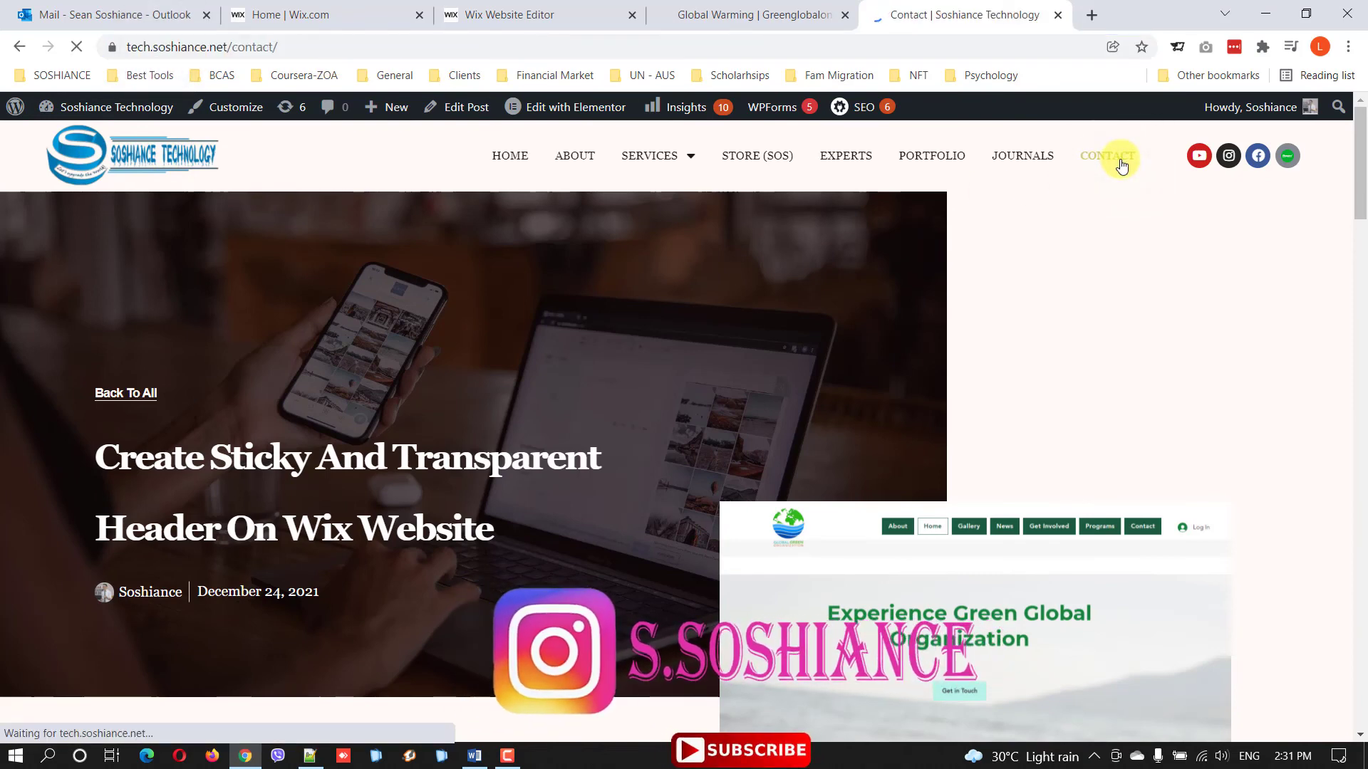
scroll(893, 447, down, 5)
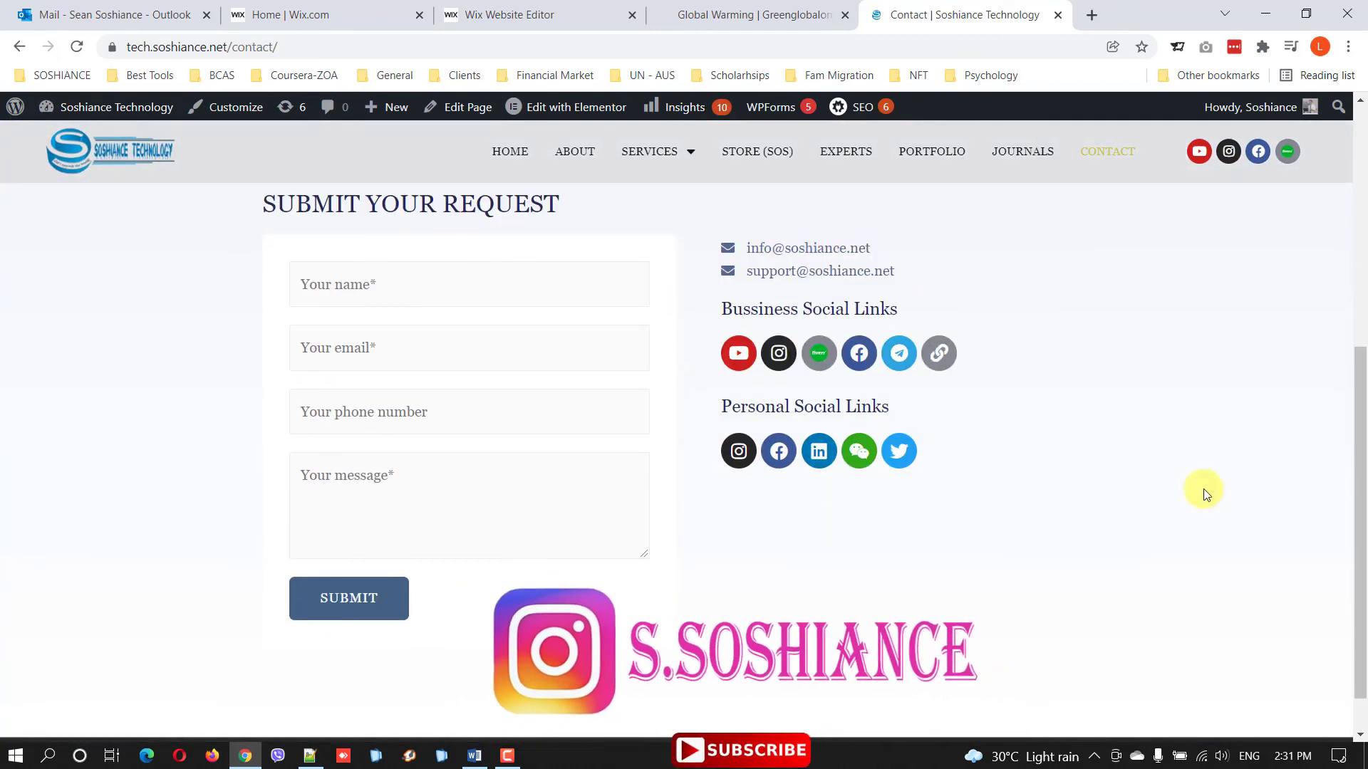
scroll(1349, 207, up, 4)
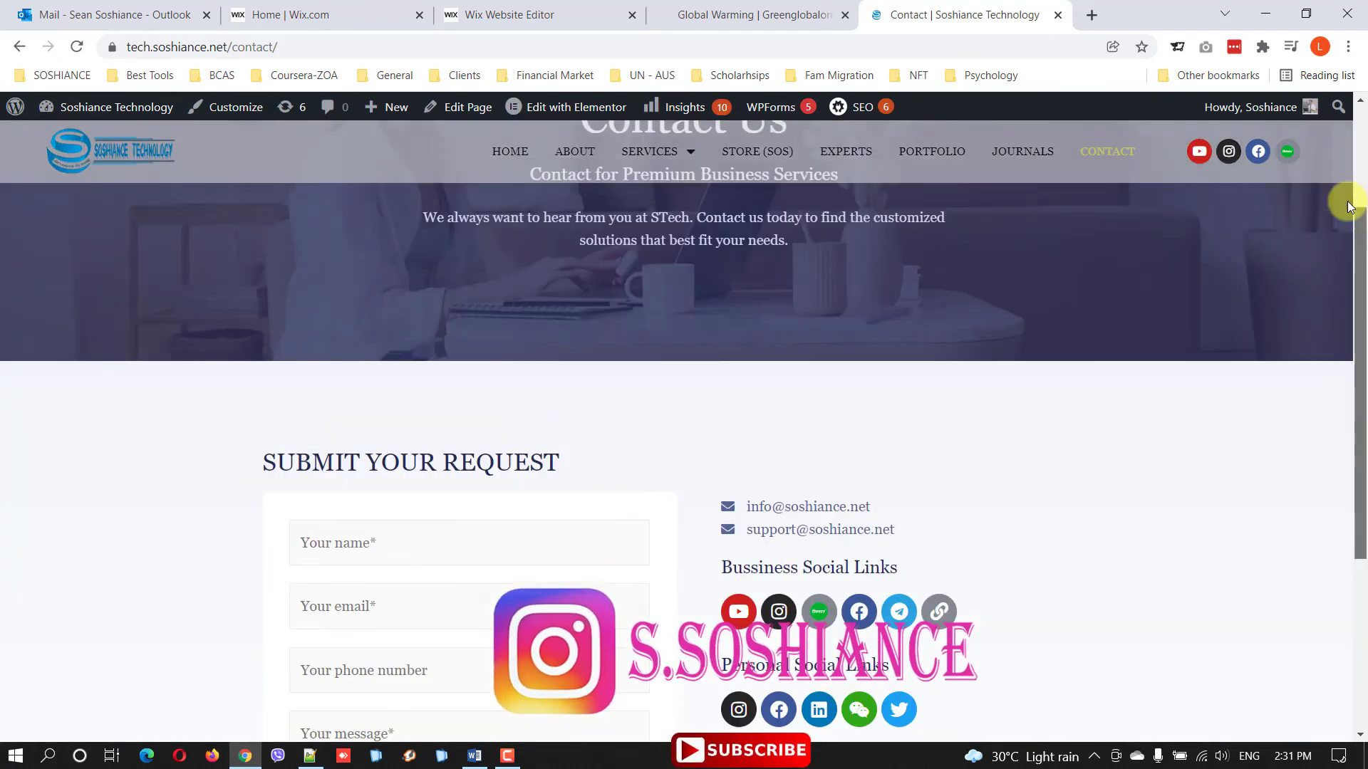
scroll(1349, 208, up, 3)
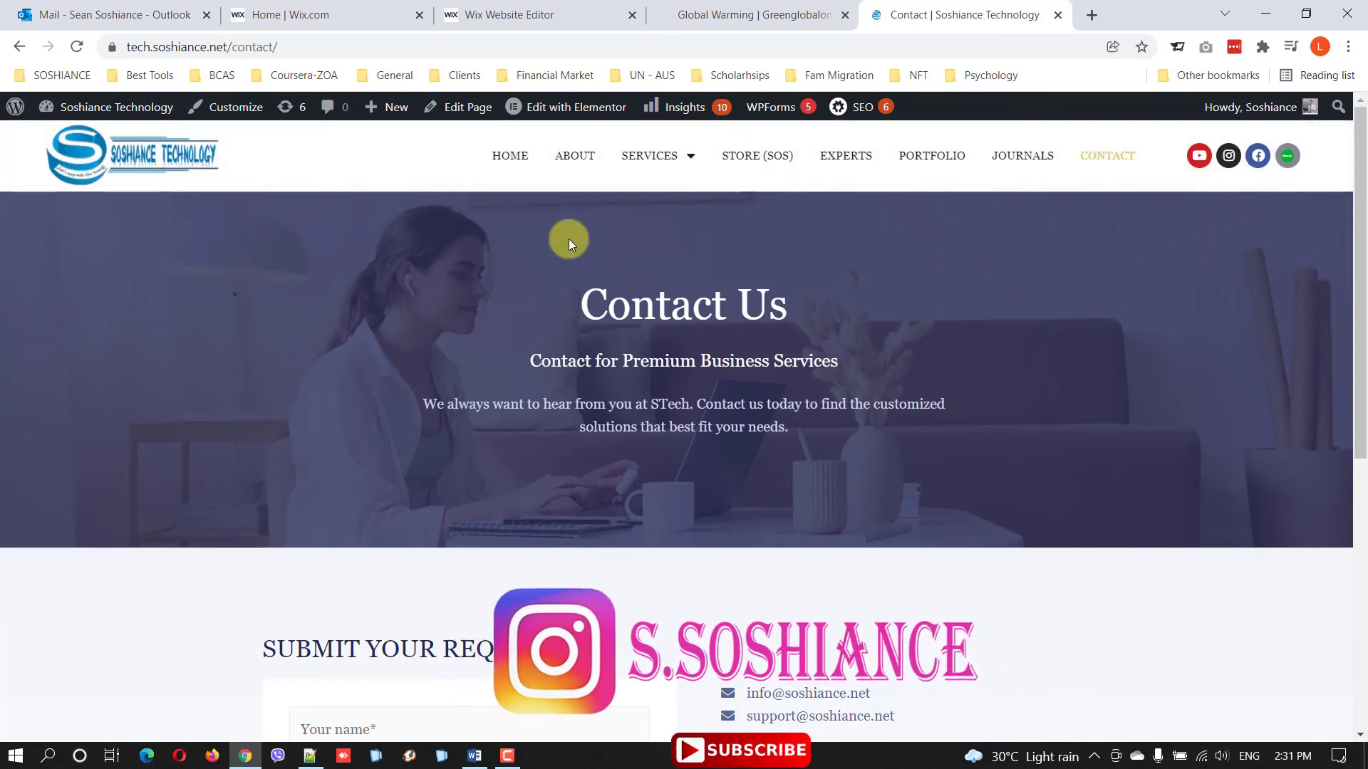